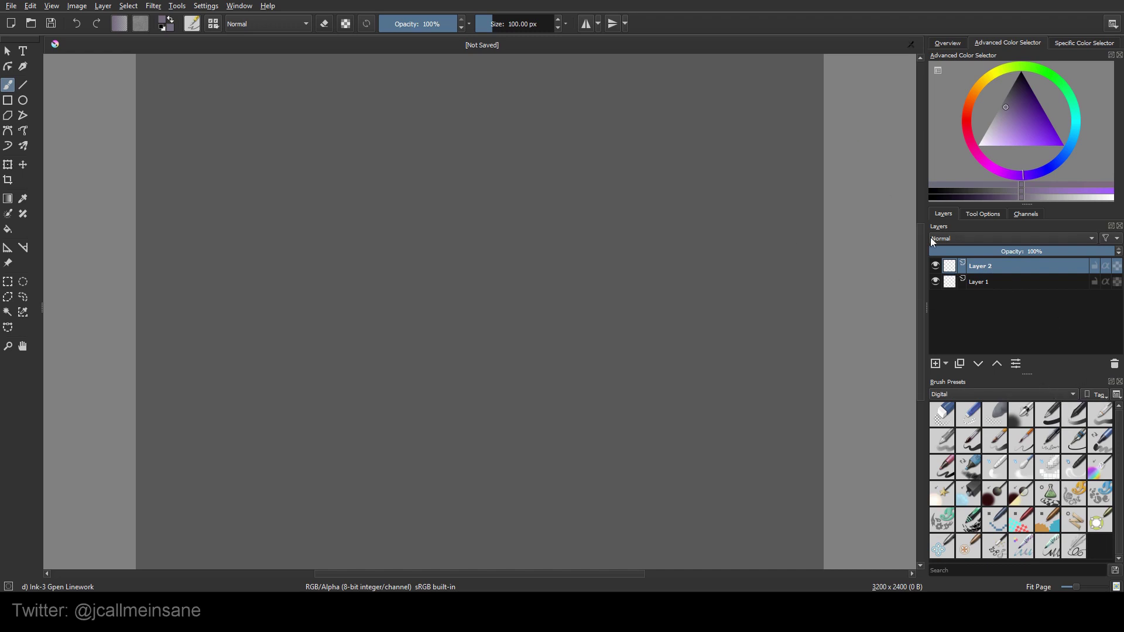
- Show the Palette docker as a floating window via Settings > Dockers
left_click(235, 7)
mouse_move(206, 5)
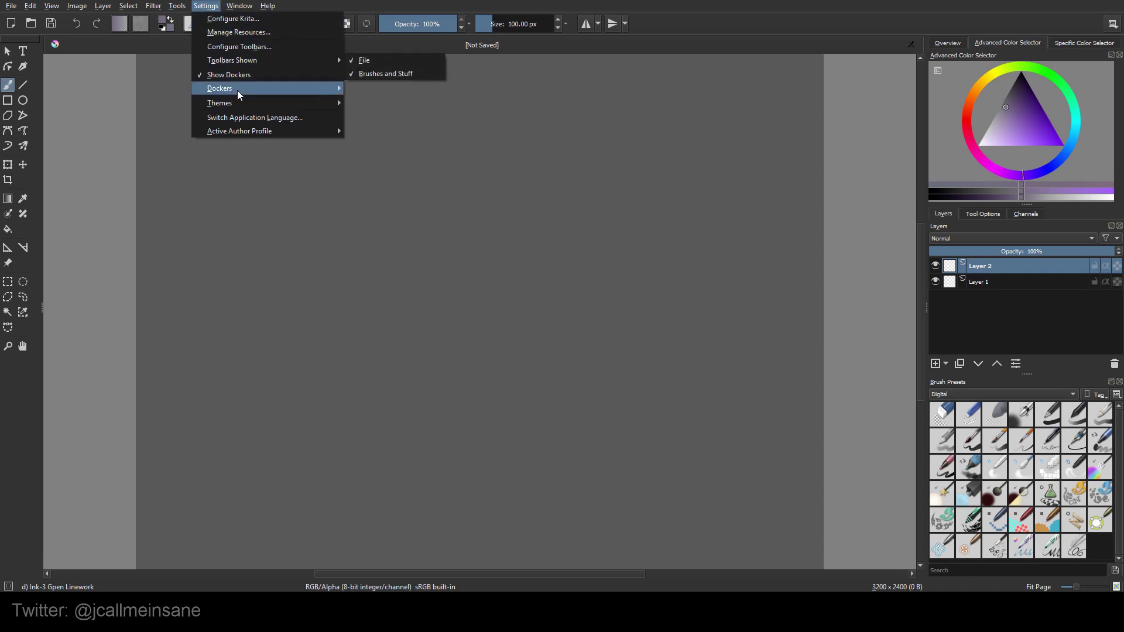
mouse_move(233, 89)
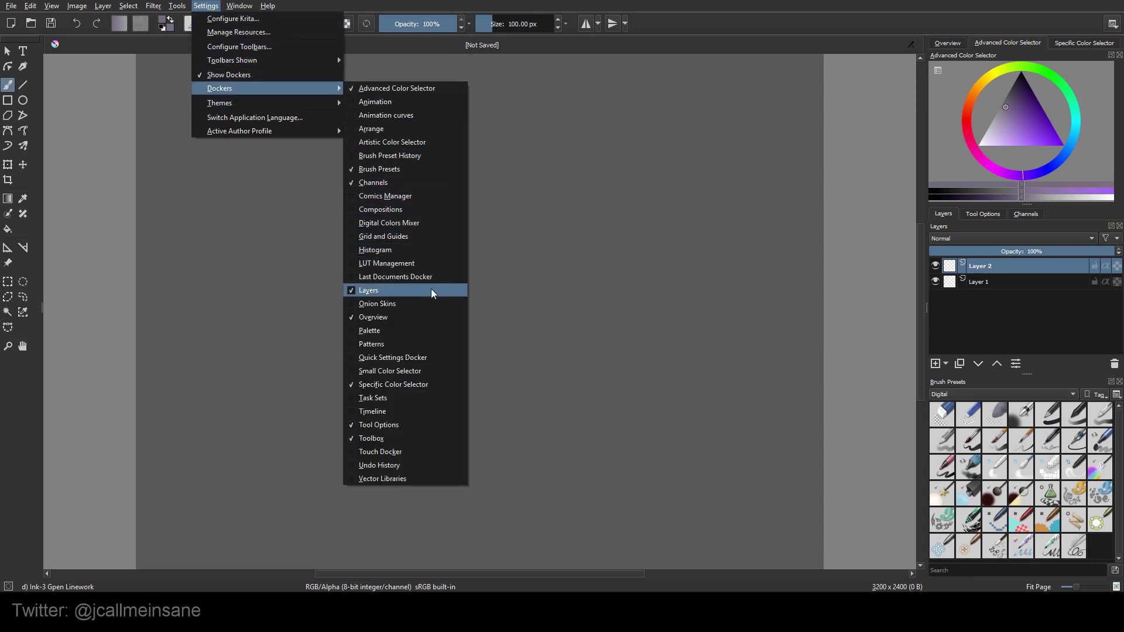
left_click(425, 333)
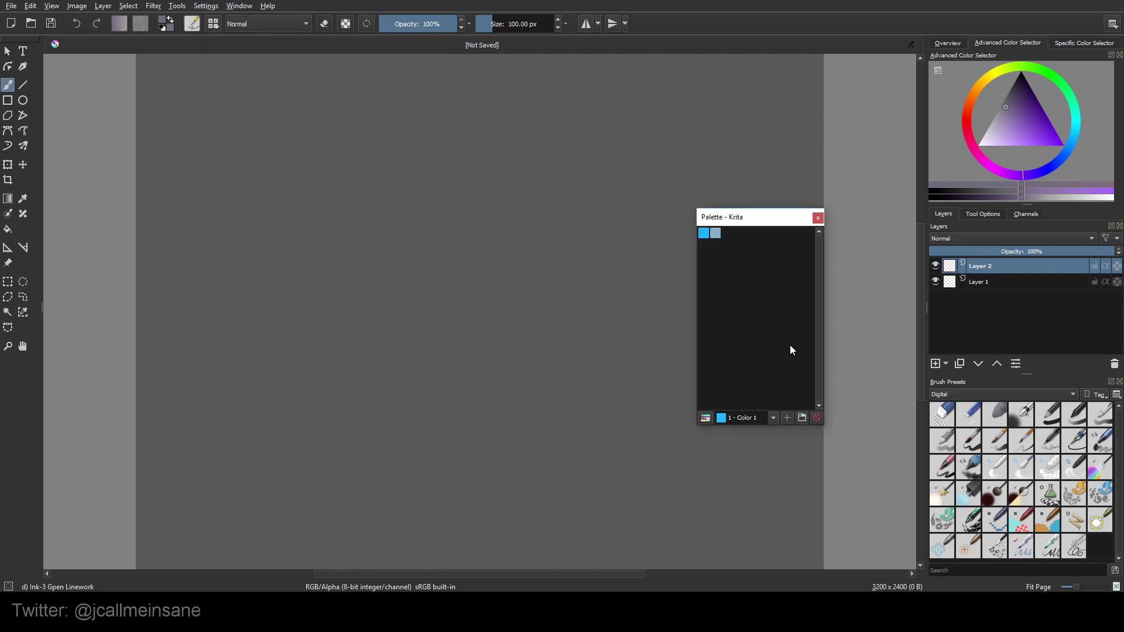
- Add a purple swatch and a mint green swatch to the palette
left_click(1028, 146)
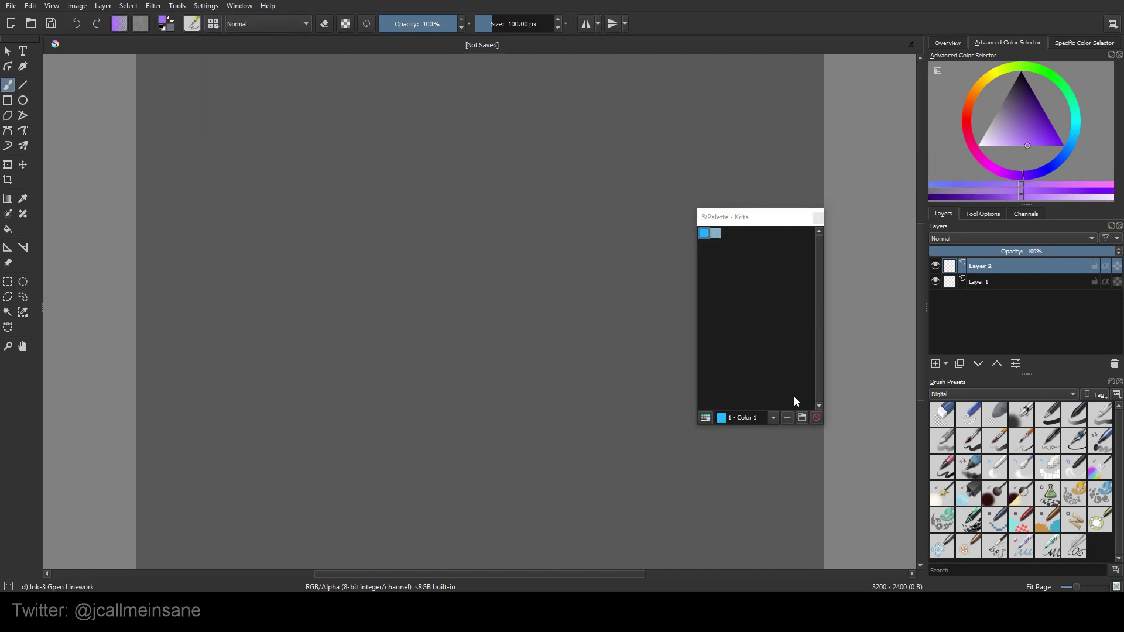
left_click(787, 417)
left_click(538, 333)
mouse_move(1041, 180)
left_mouse_down()
mouse_move(1078, 137)
mouse_move(1070, 92)
left_mouse_up()
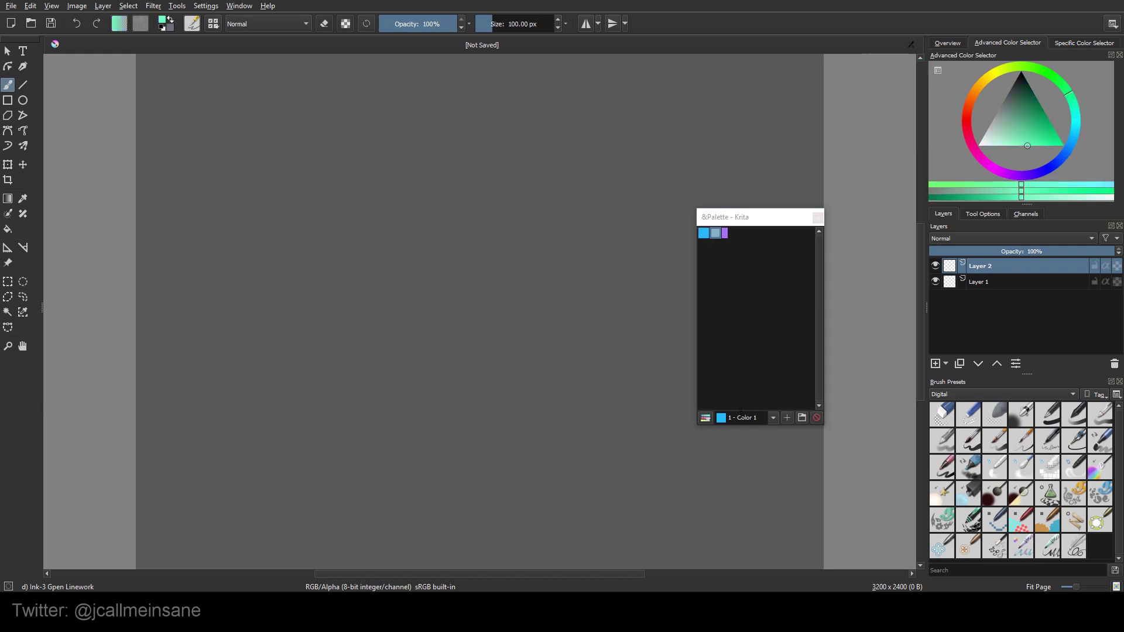
left_click(787, 417)
left_click(538, 336)
- Browse the gradient presets and bring up the list of new gradient types
left_click(121, 25)
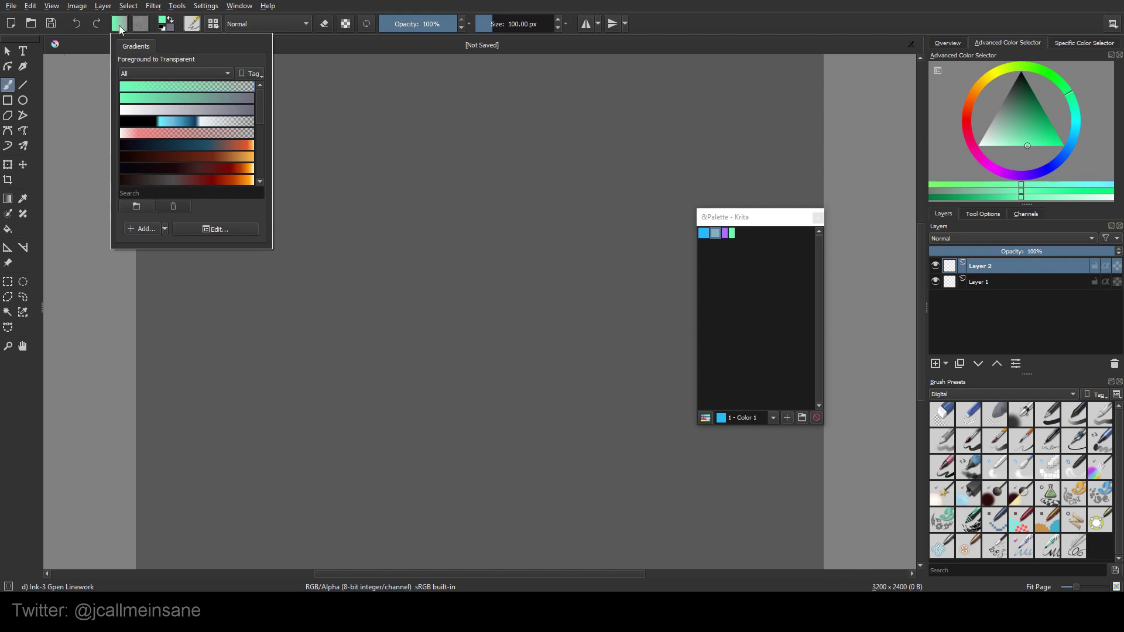
scroll(220, 147, "down", 5)
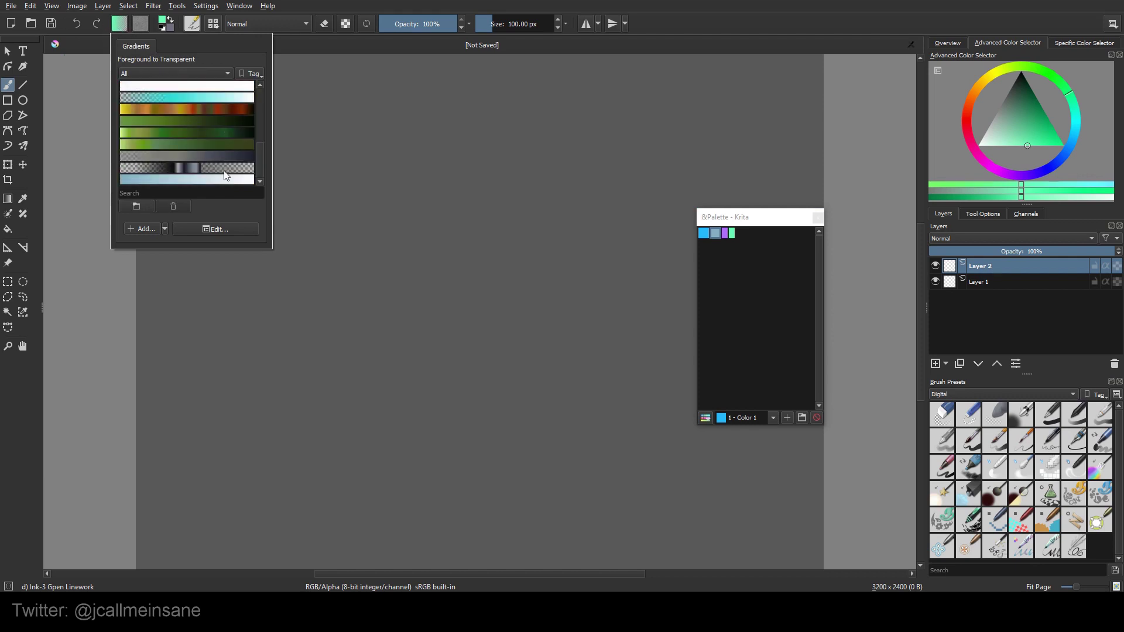
scroll(225, 176, "up", 5)
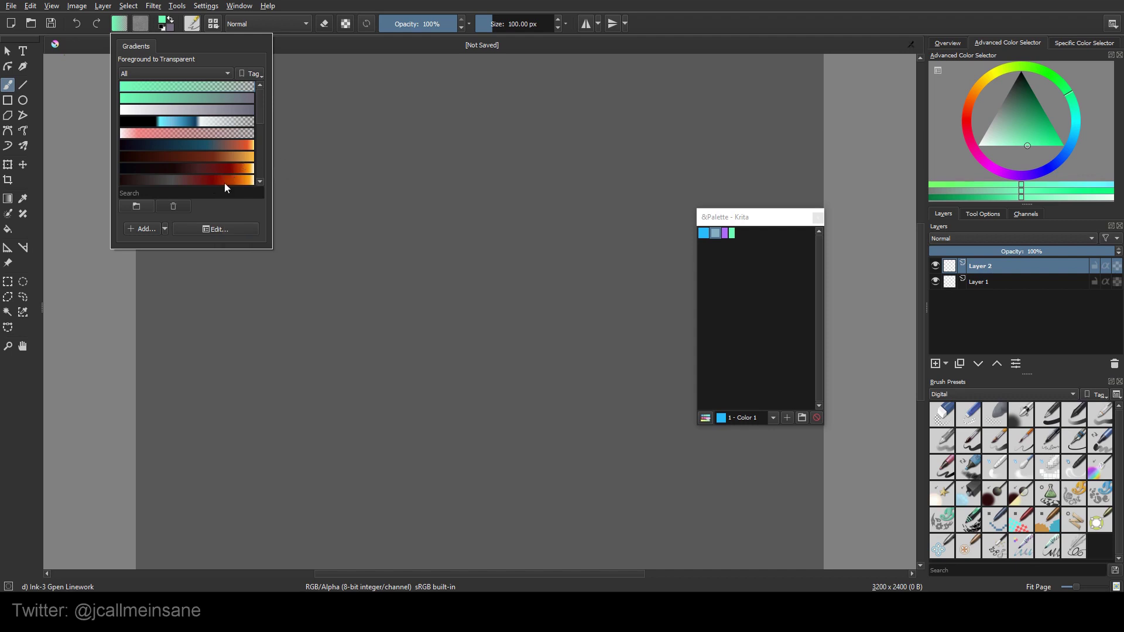
left_click(165, 228)
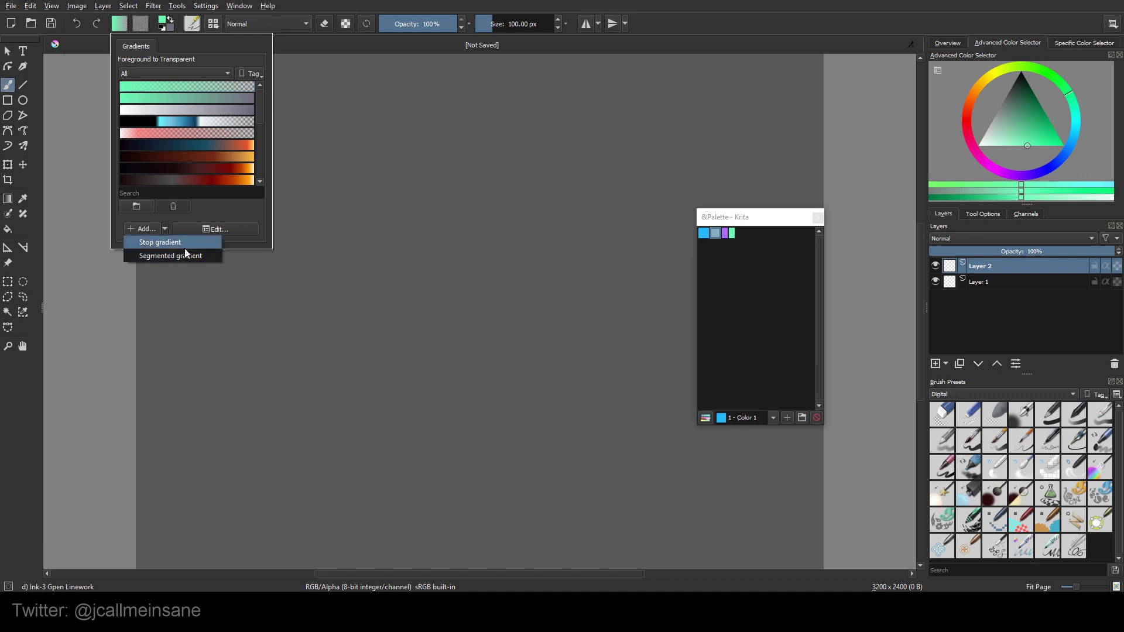
- Create a new stop gradient, enlarge its editor, and test-drag the red end stop back into place
left_click(178, 245)
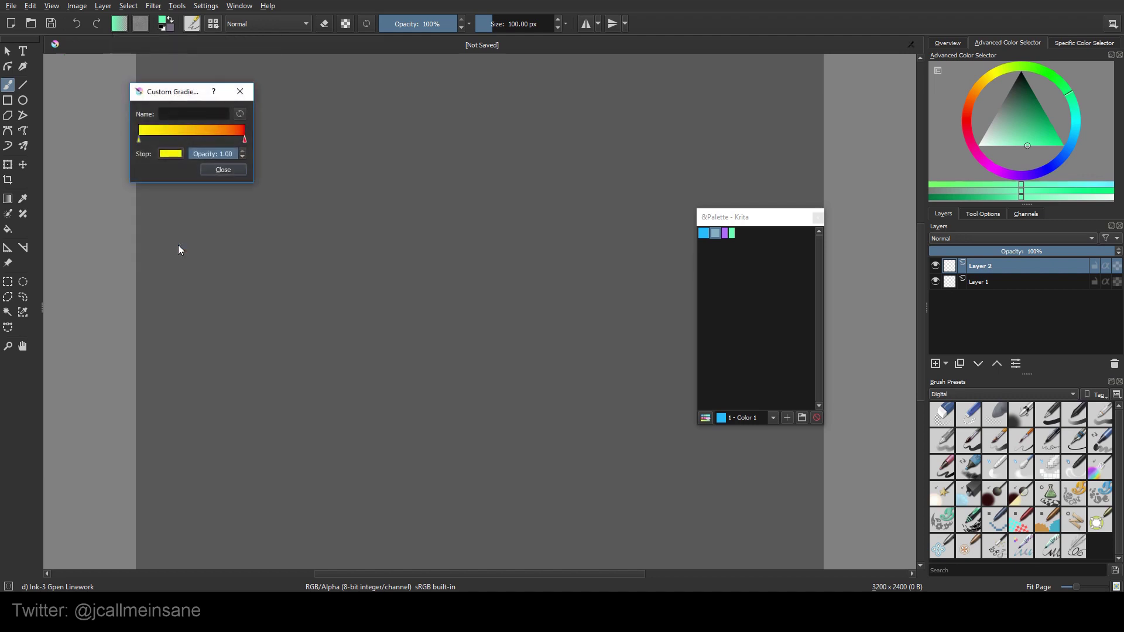
mouse_move(253, 182)
left_mouse_down()
mouse_move(296, 223)
mouse_move(421, 281)
mouse_move(488, 331)
left_mouse_up()
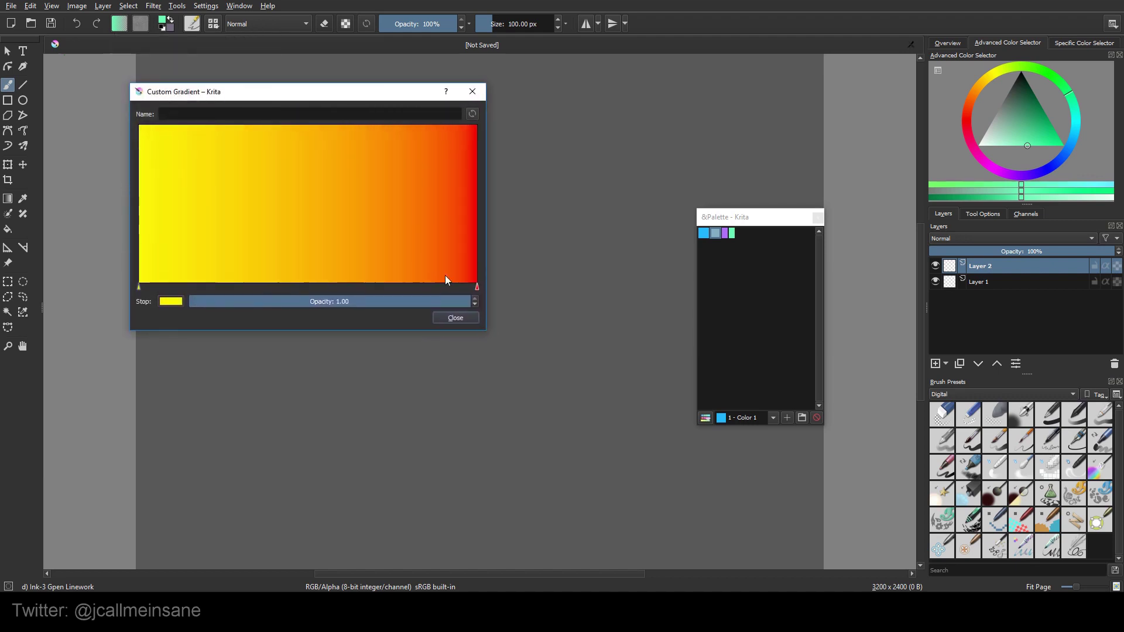
left_click_drag(479, 287, 537, 282)
mouse_move(478, 287)
left_mouse_down()
mouse_move(454, 286)
mouse_move(480, 287)
left_mouse_up()
- Open the red stop's colour chooser and try the PixelArt 16 palette's dark #140c1c
left_click(182, 305)
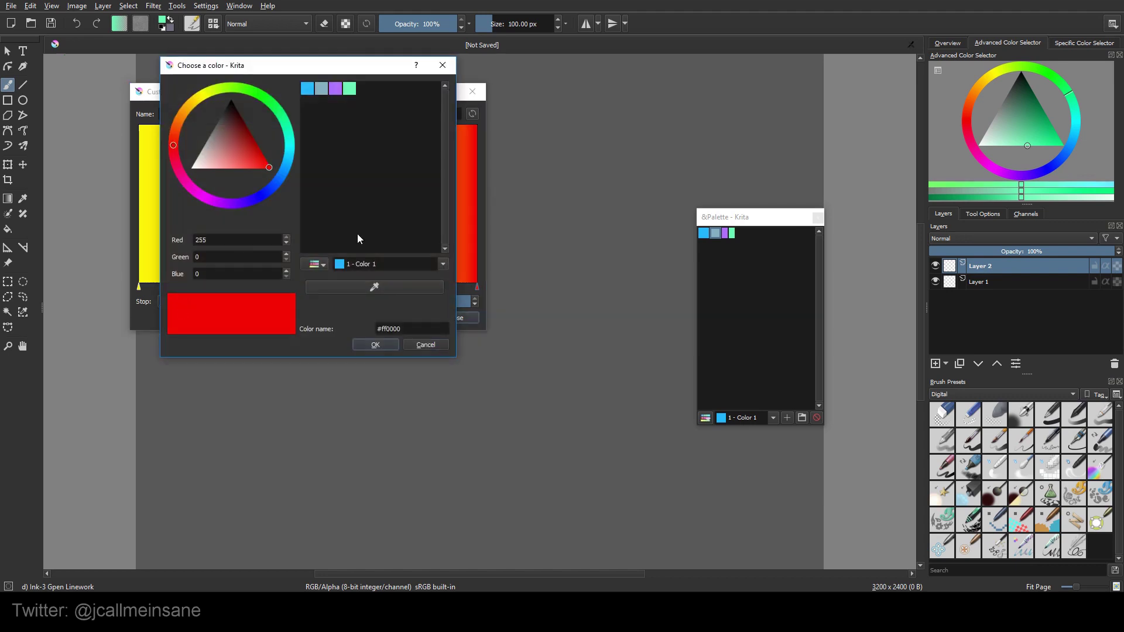
left_click(317, 266)
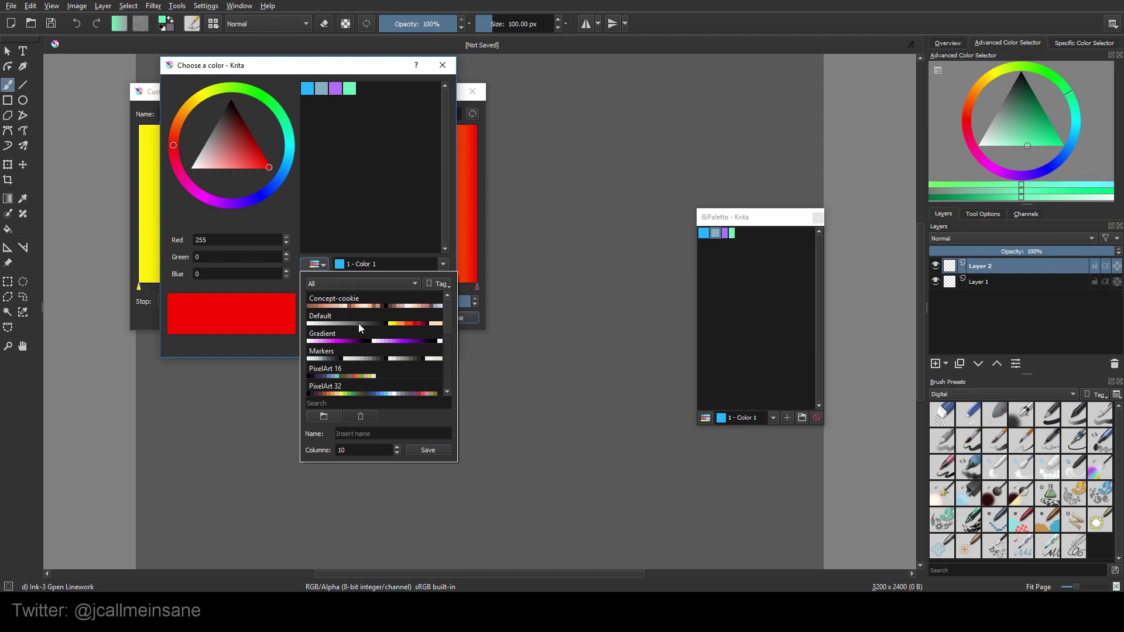
scroll(363, 330, "down", 5)
scroll(370, 343, "up", 5)
left_click(366, 377)
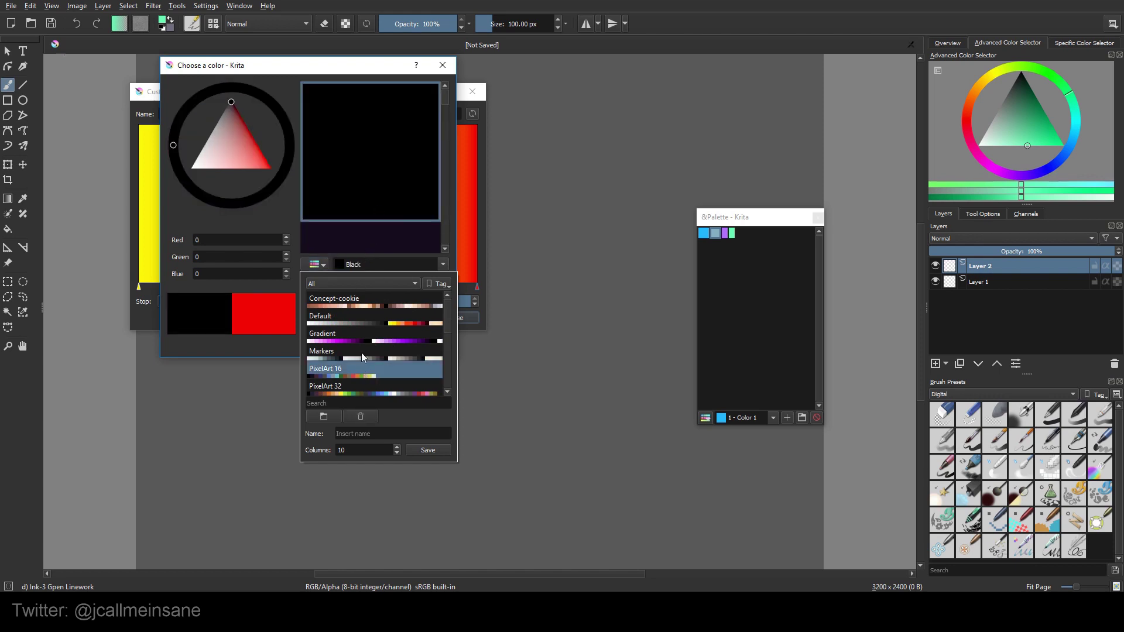
left_click(378, 237)
left_click(378, 237)
- Try the Gradient and Swatches palettes, then load the saved sdgsg palette
scroll(387, 213, "down", 6)
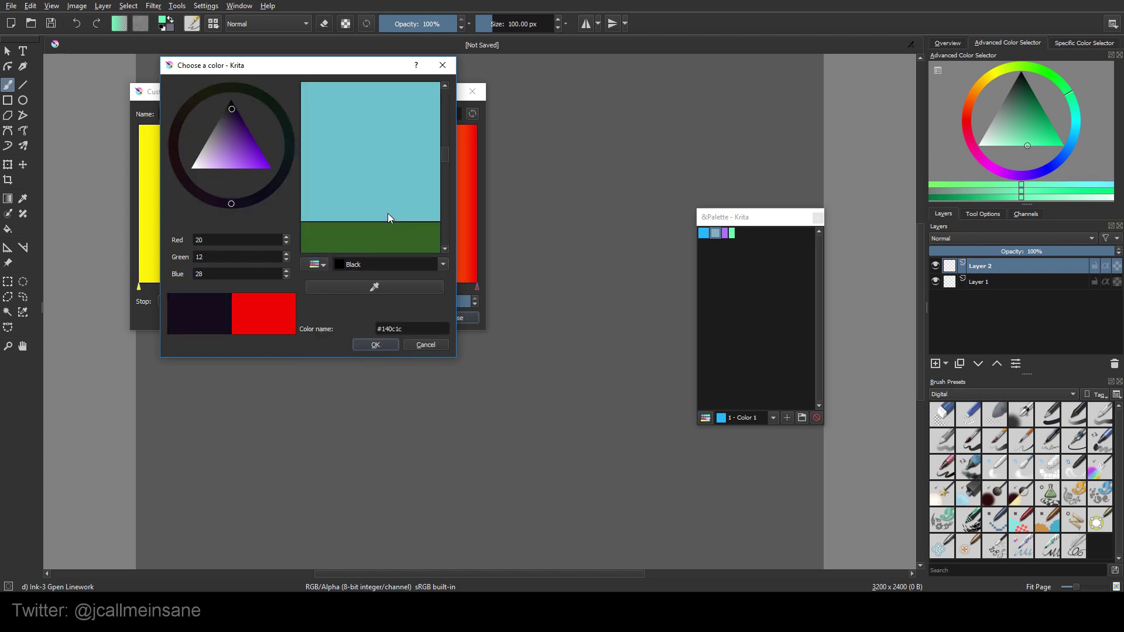
scroll(388, 213, "down", 3)
scroll(388, 215, "up", 6)
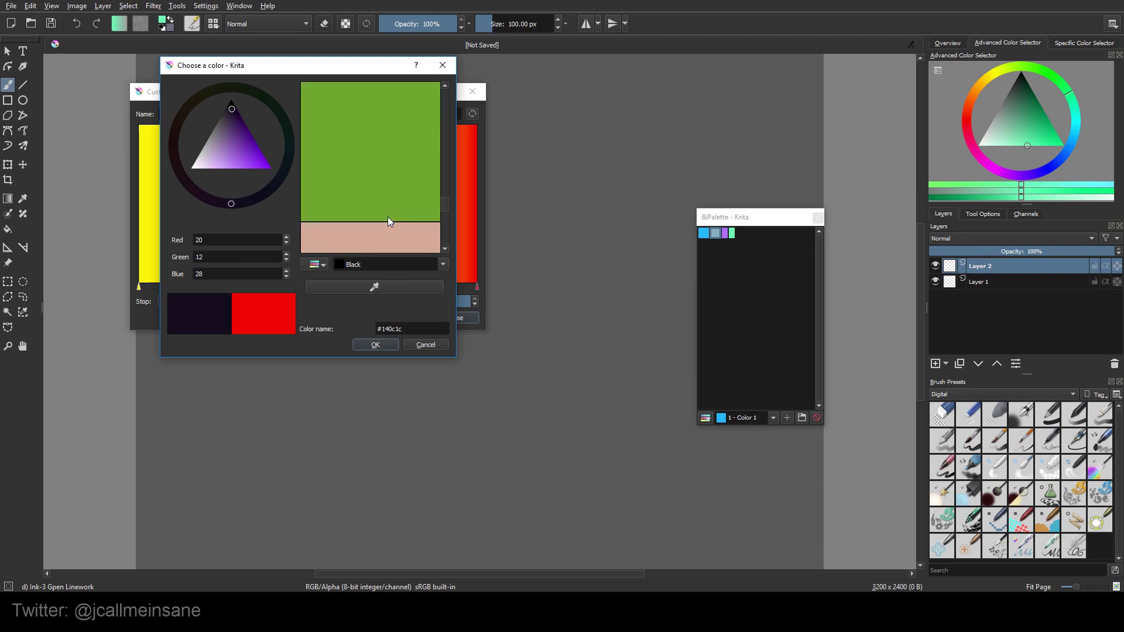
left_click(322, 265)
left_click(356, 339)
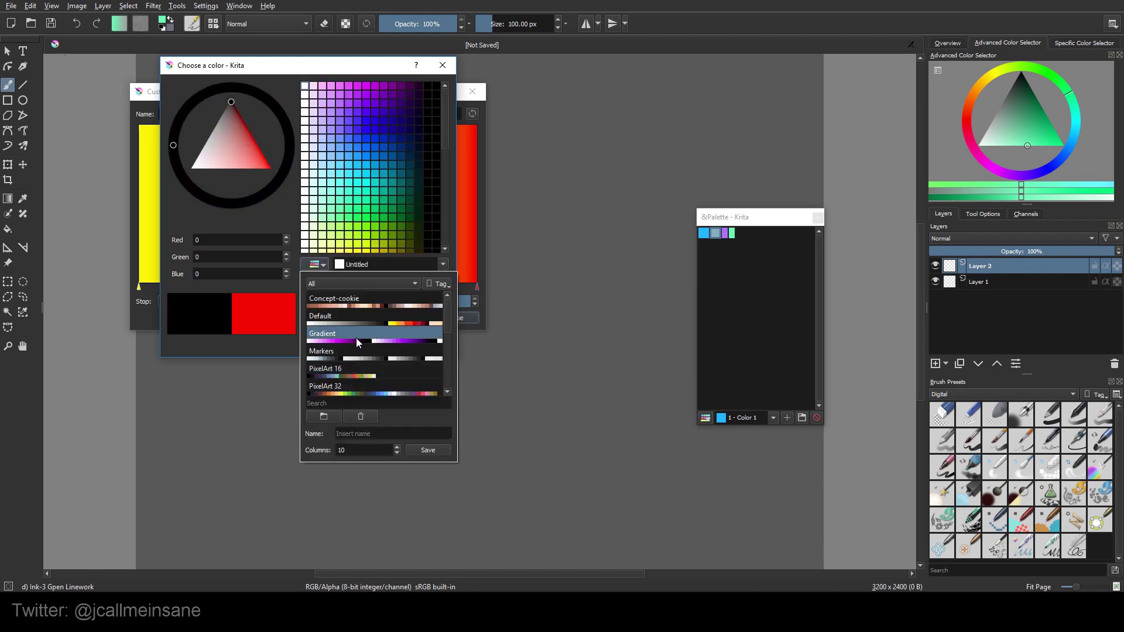
left_click(376, 117)
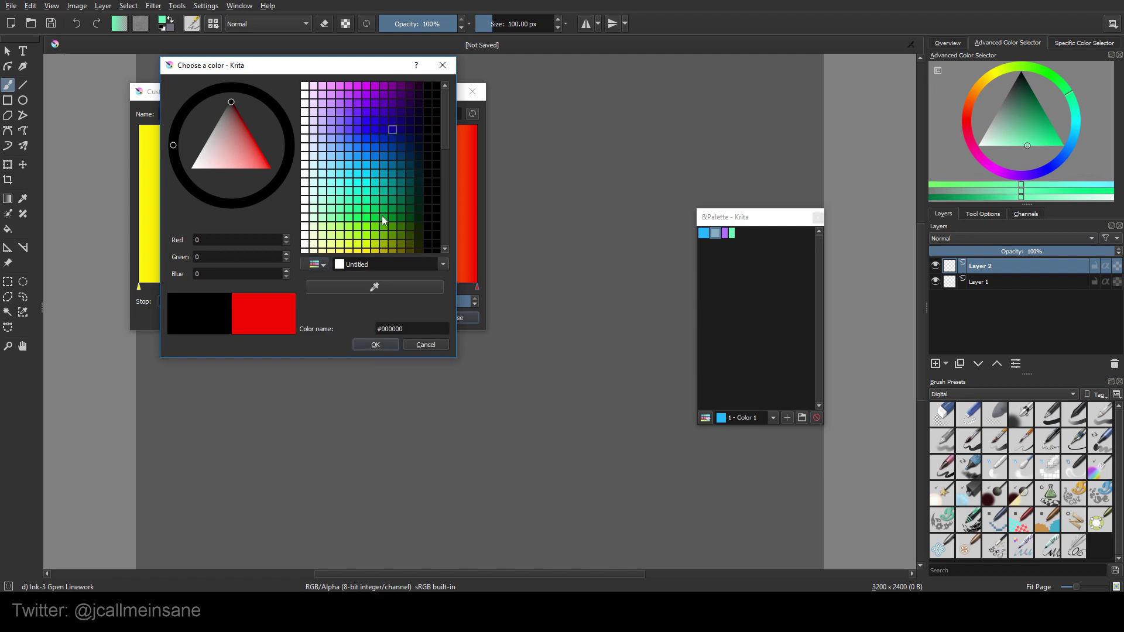
scroll(385, 220, "down", 5)
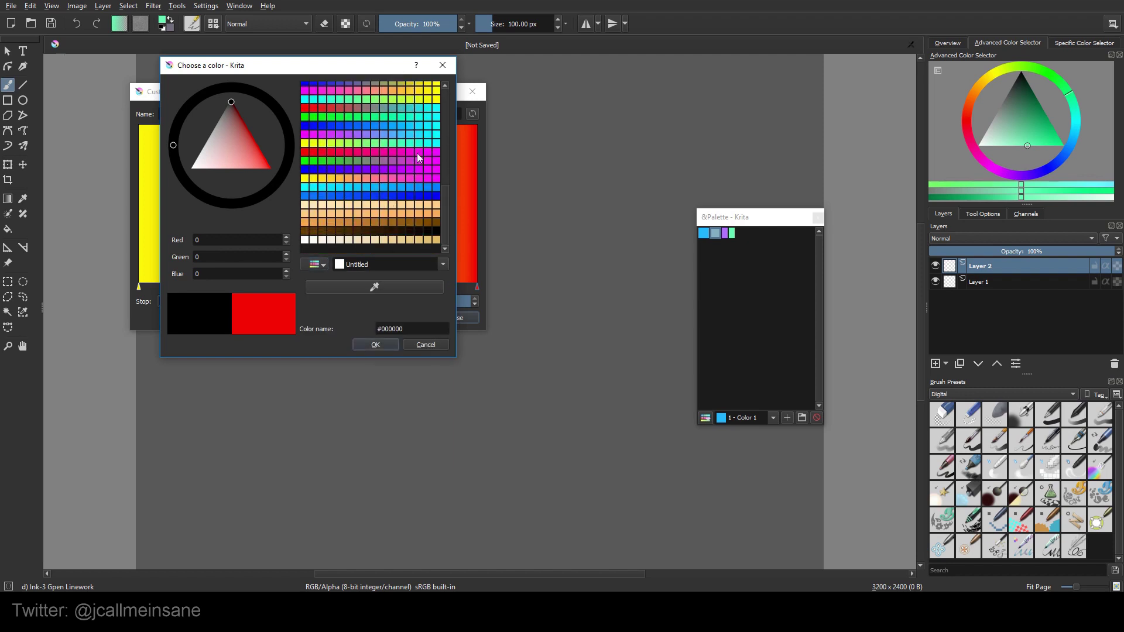
left_click(316, 266)
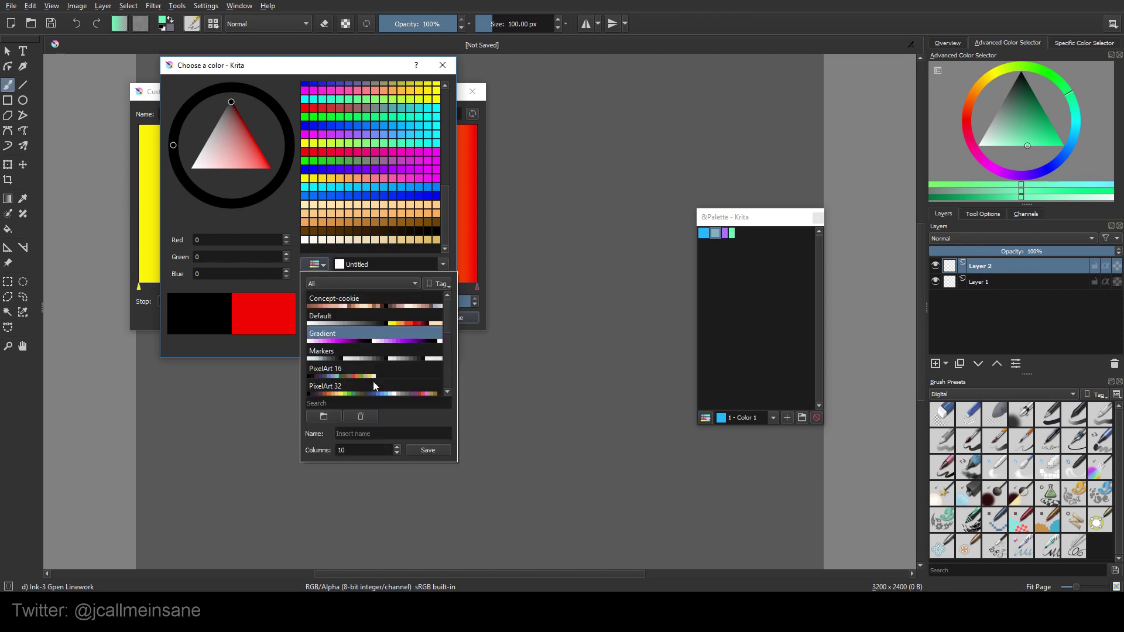
scroll(377, 389, "down", 5)
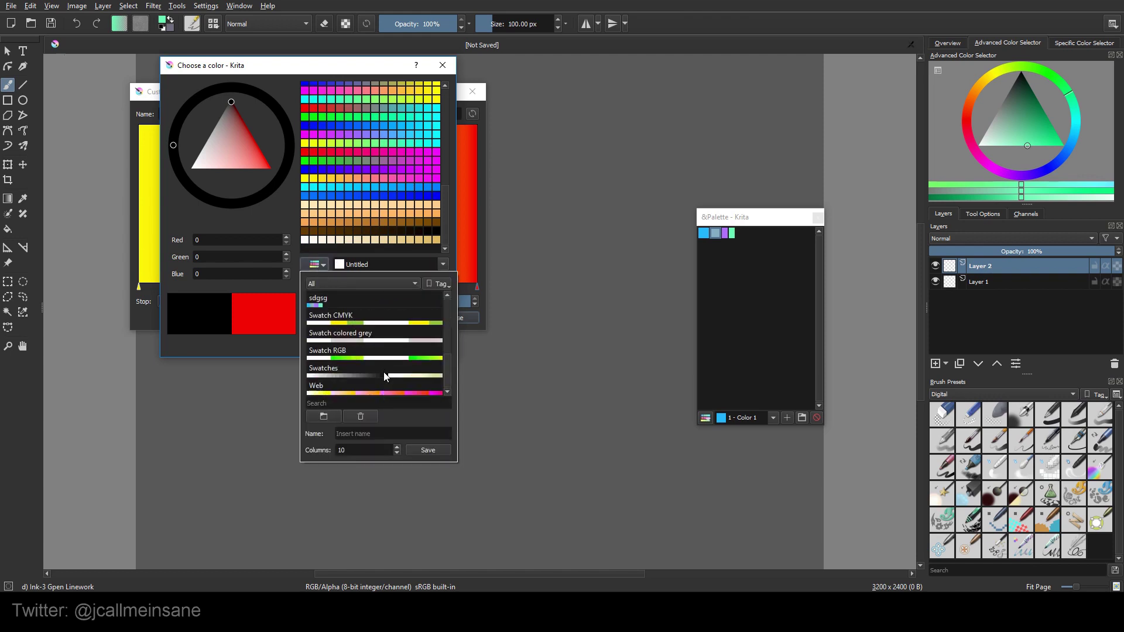
left_click(384, 371)
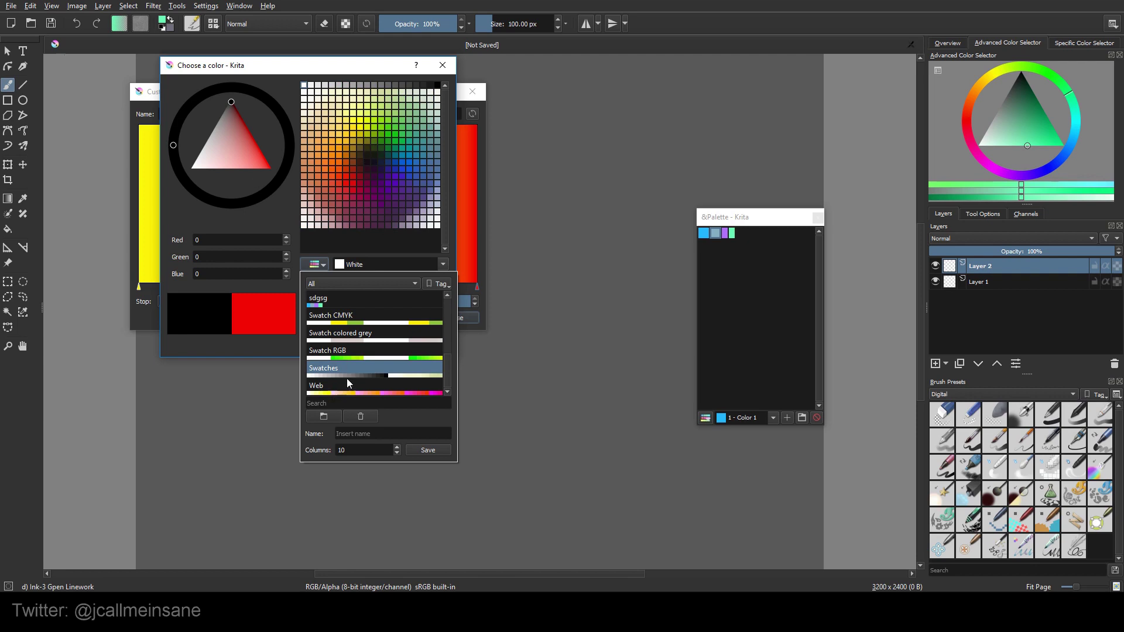
left_click(356, 301)
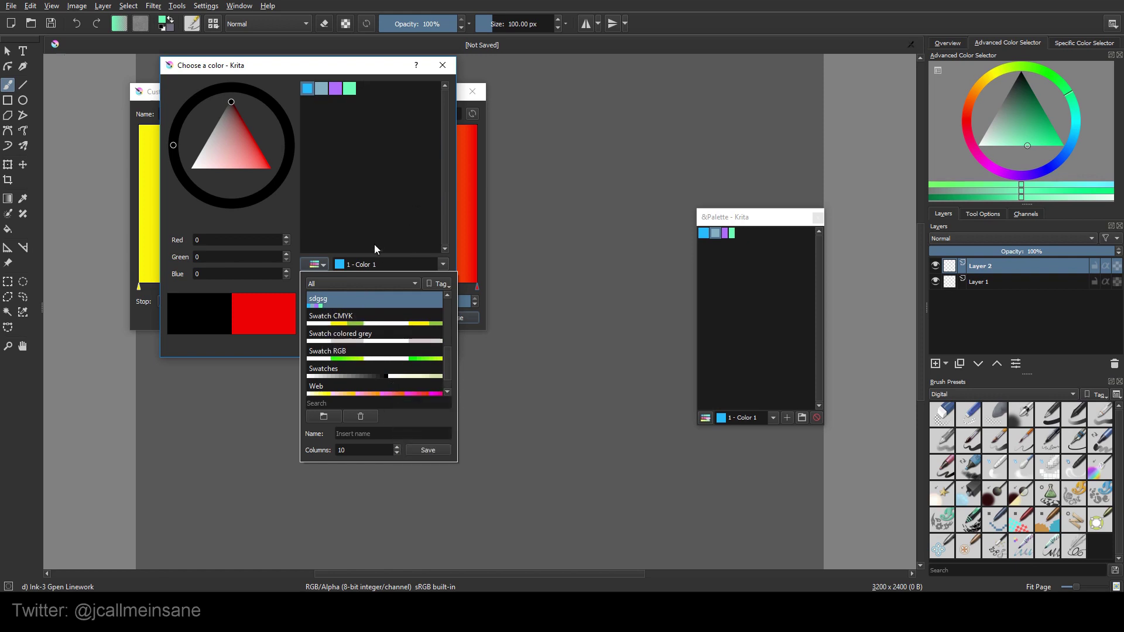
- Set the right gradient stop to the purple #ae6cff palette swatch
left_click(346, 162)
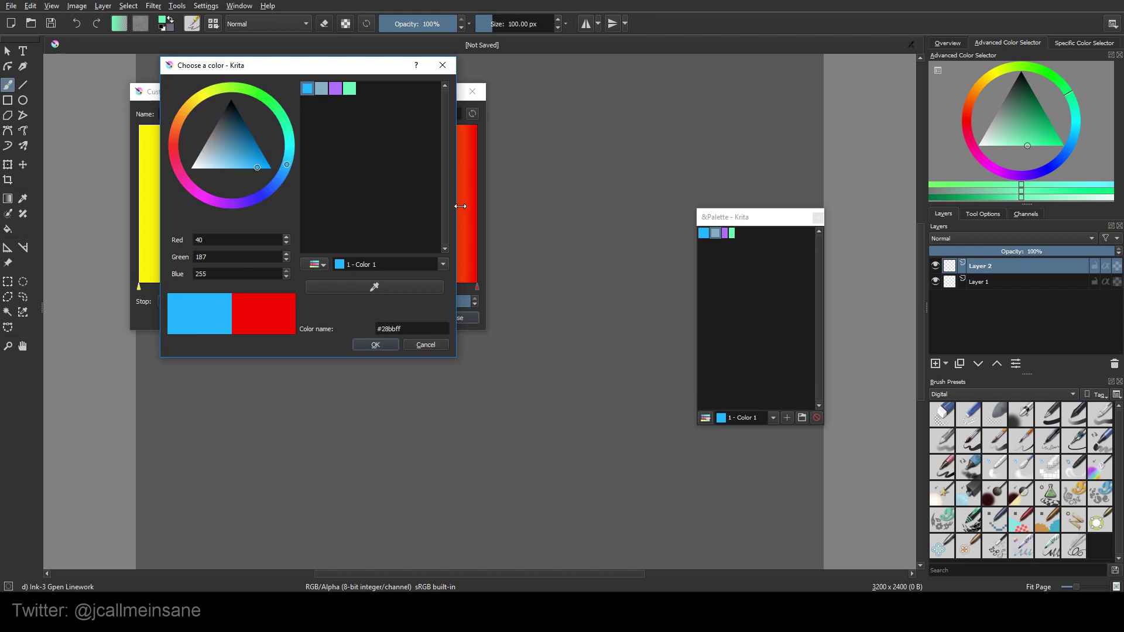
left_click(321, 87)
left_click(349, 87)
left_click(309, 89)
left_click_drag(326, 68, 389, 202)
left_click(412, 225)
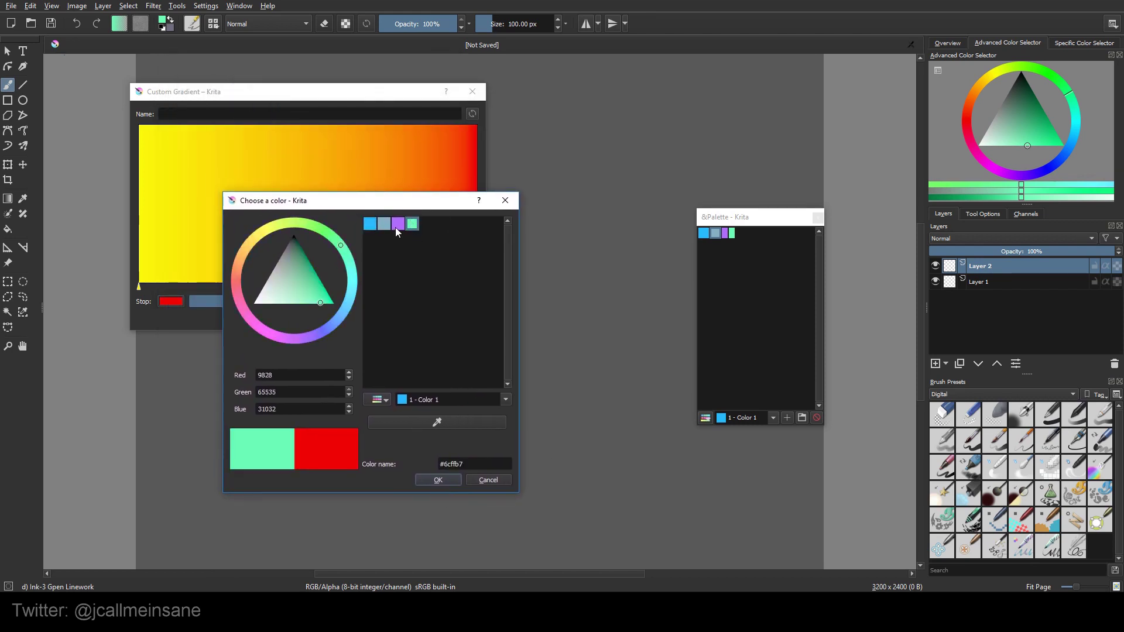
left_click(398, 224)
left_click(439, 480)
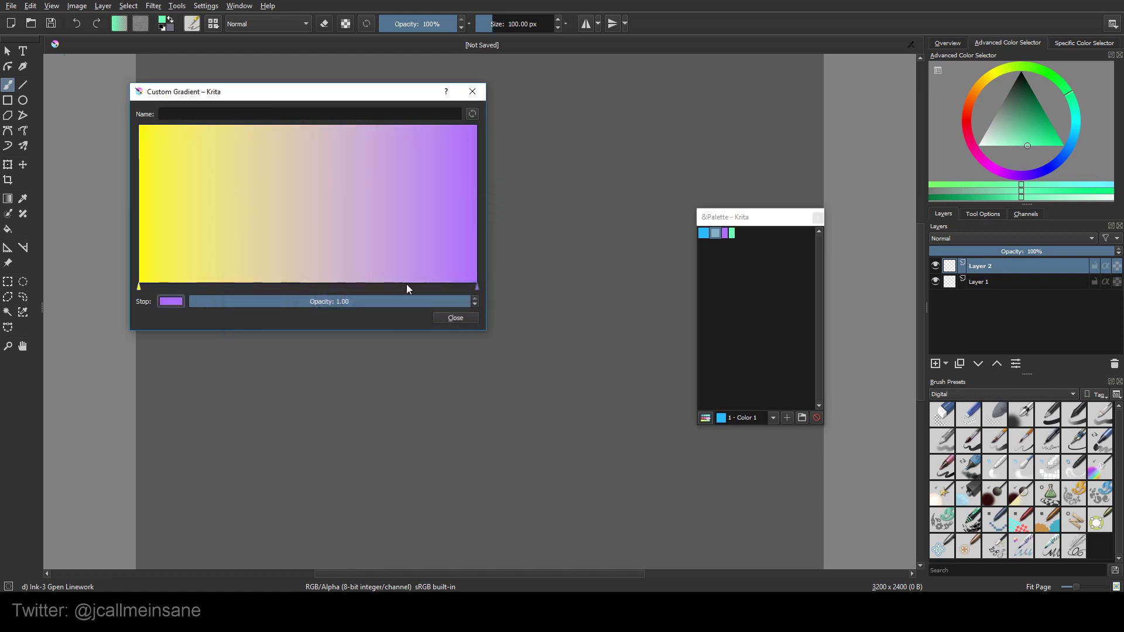
- Make the left stop palette green and add a middle stop slid toward the left
left_click(138, 286)
left_click(168, 304)
left_click(349, 88)
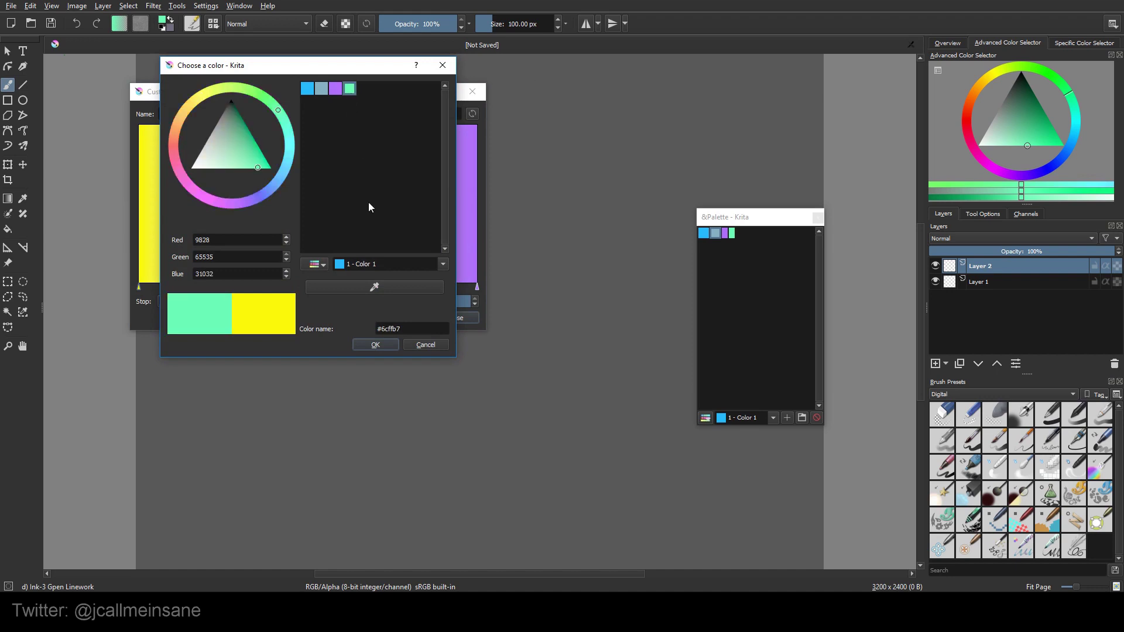
left_click(376, 345)
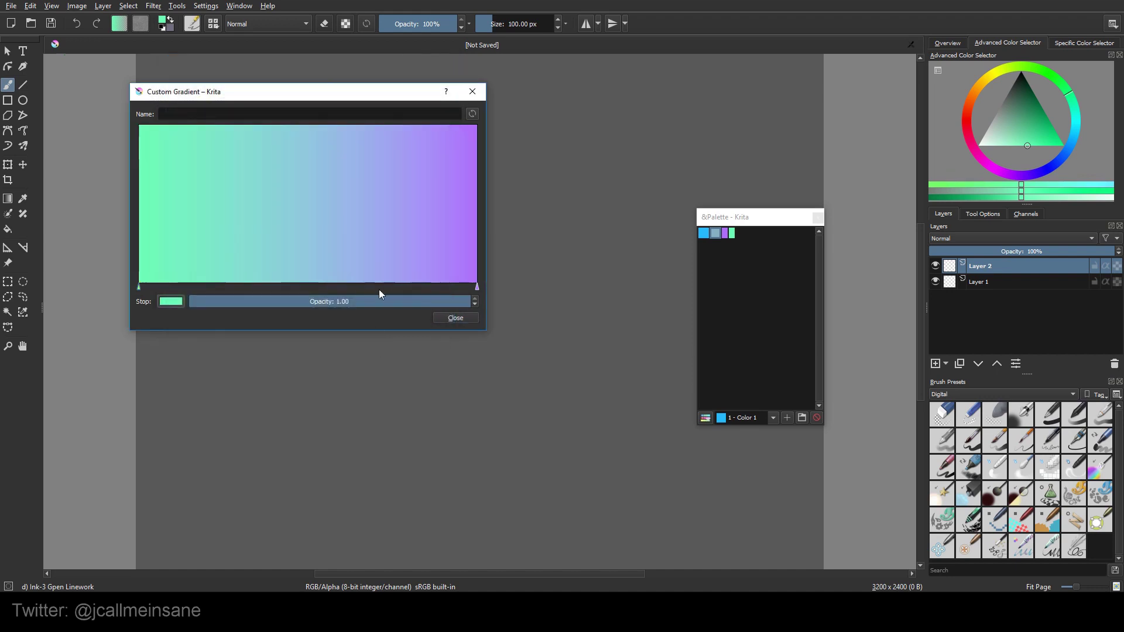
left_click(346, 283)
left_click_drag(345, 282, 263, 276)
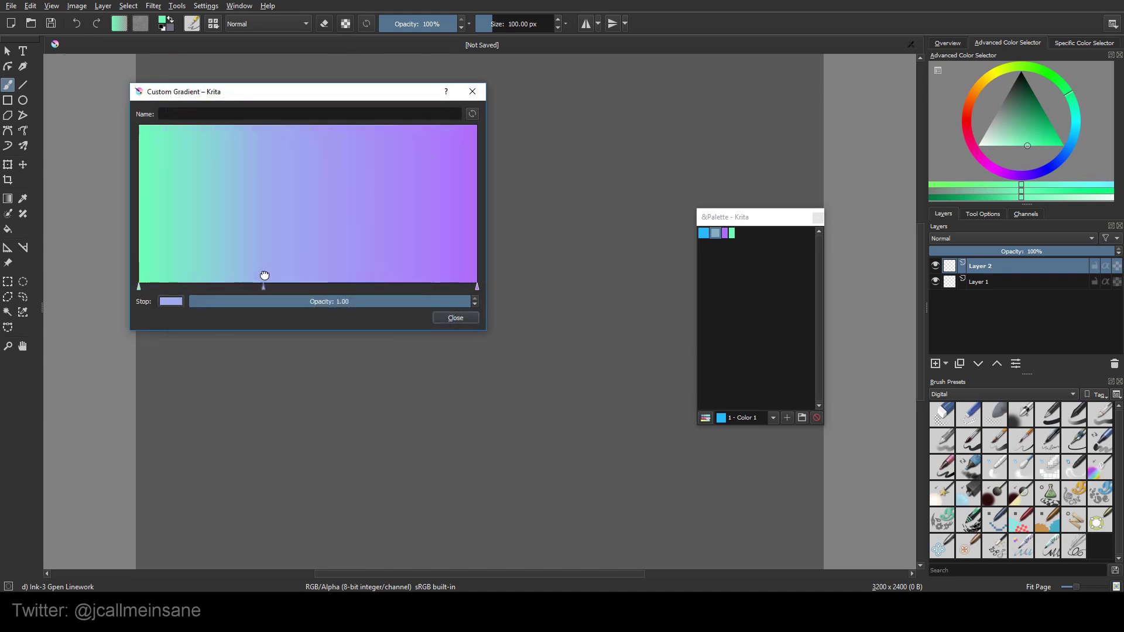
- Add a new stop near the right and colour it with the grey-blue palette swatch
left_click(370, 284)
left_click_drag(370, 286, 354, 286)
mouse_move(355, 291)
left_mouse_down()
mouse_move(326, 290)
mouse_move(415, 290)
mouse_move(363, 288)
left_mouse_up()
left_click(171, 301)
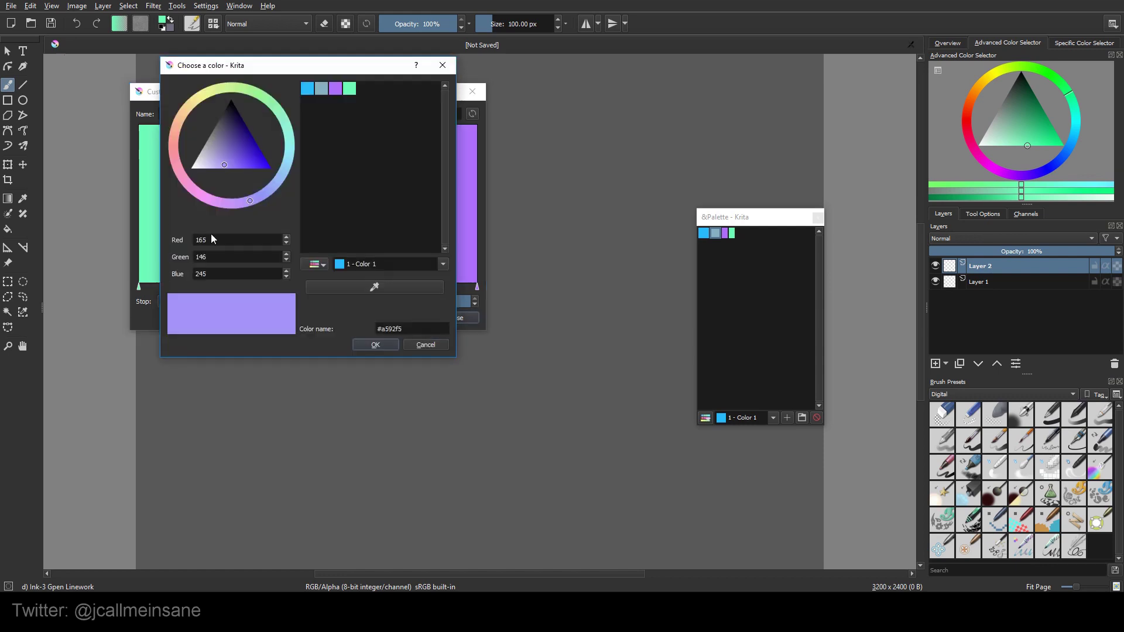
left_click(321, 88)
left_click(381, 345)
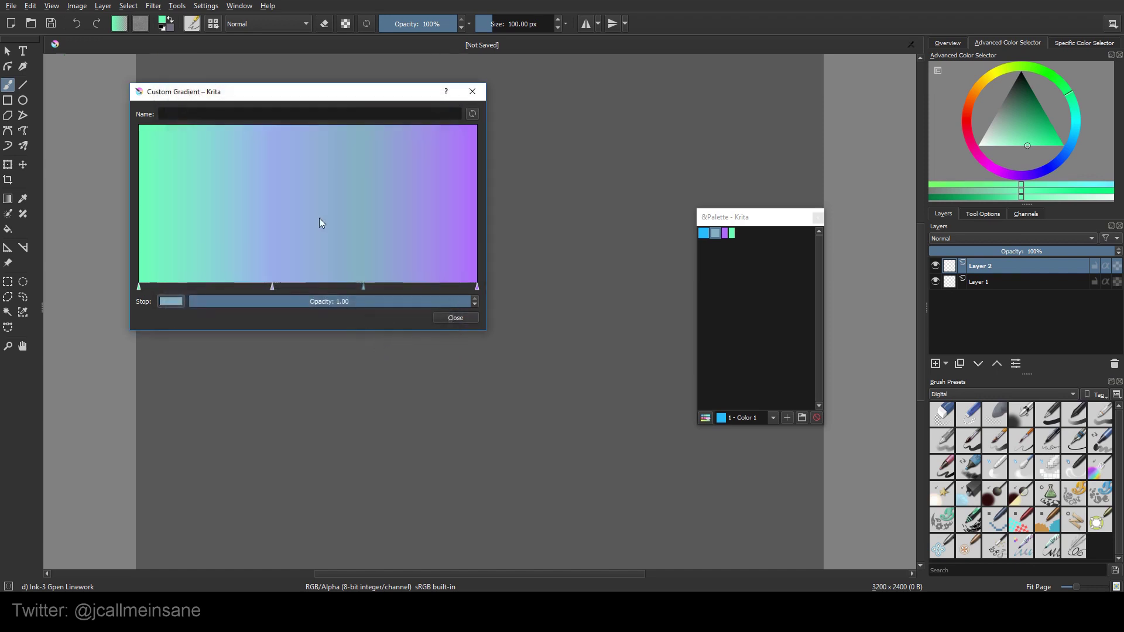
- Recolour the lavender middle stop bright blue #28bbff and nudge both stops left
left_click(272, 287)
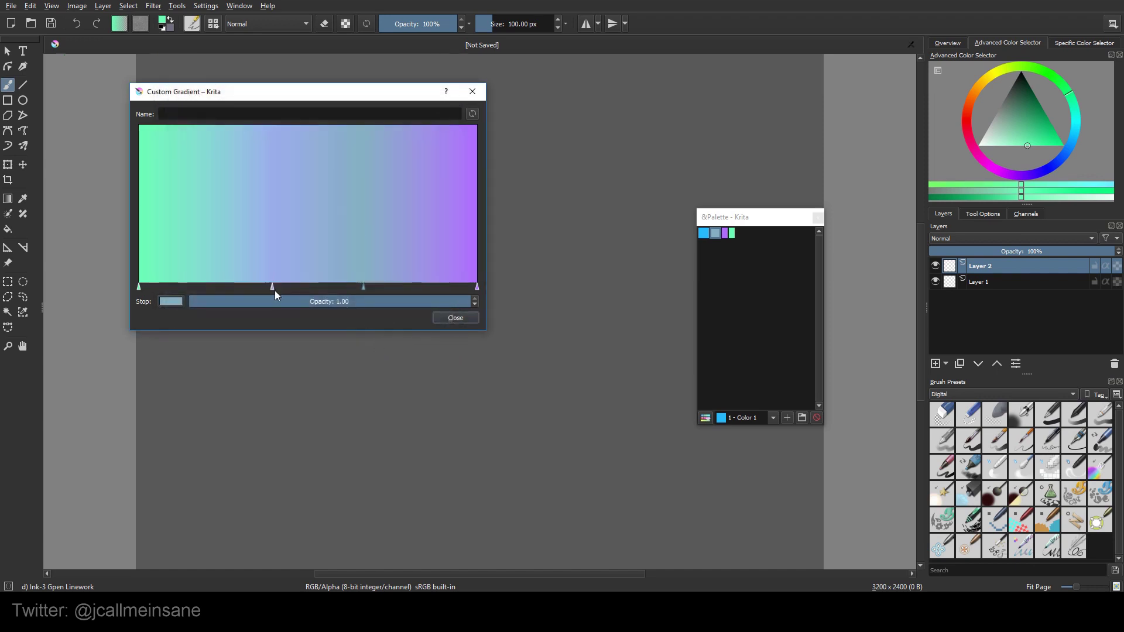
left_click(169, 301)
left_click(308, 89)
left_click(369, 344)
mouse_move(276, 289)
left_mouse_down()
mouse_move(239, 283)
mouse_move(263, 284)
left_mouse_up()
left_click_drag(364, 286, 345, 286)
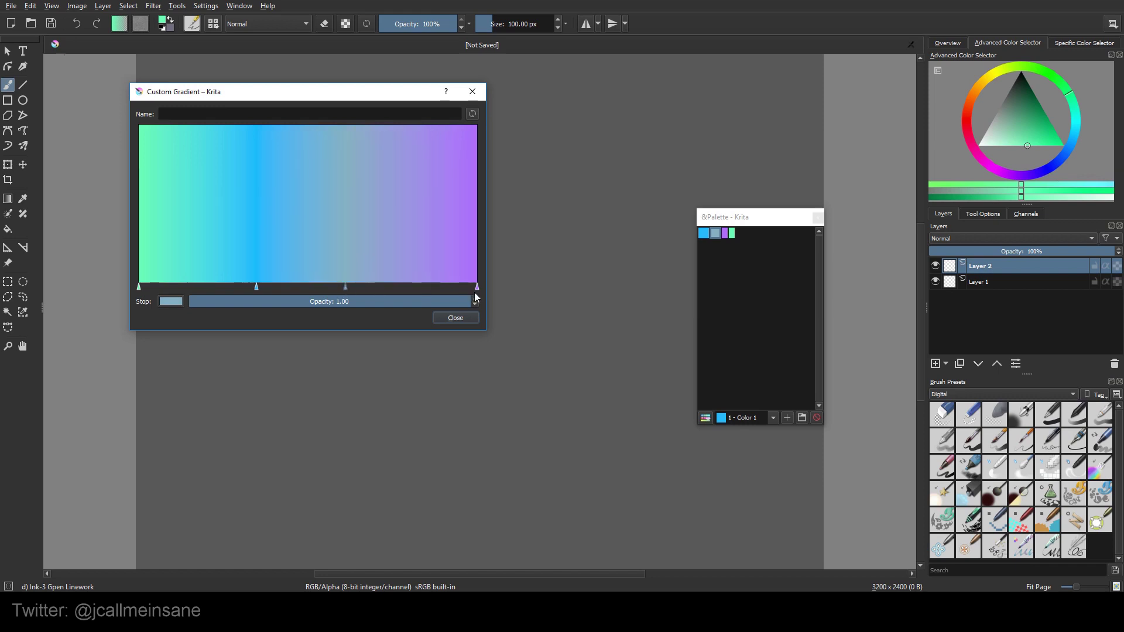
- Change the grey-blue stop's colour to a deeper blue on the hue ring
left_click(174, 301)
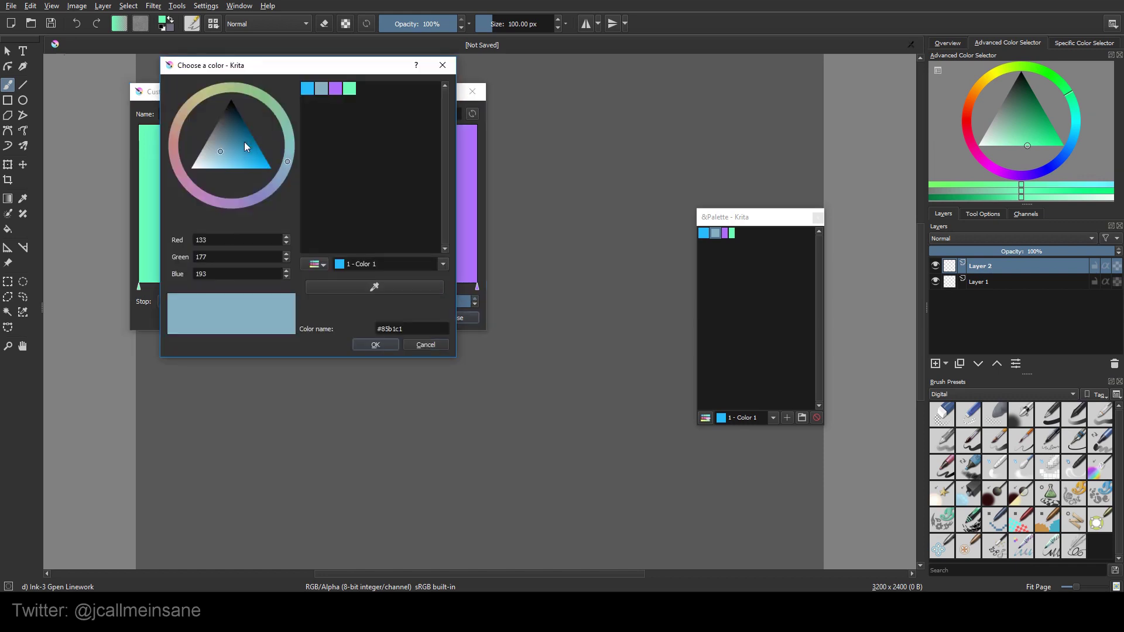
mouse_move(245, 141)
left_mouse_down()
mouse_move(253, 137)
mouse_move(238, 119)
mouse_move(246, 134)
left_mouse_up()
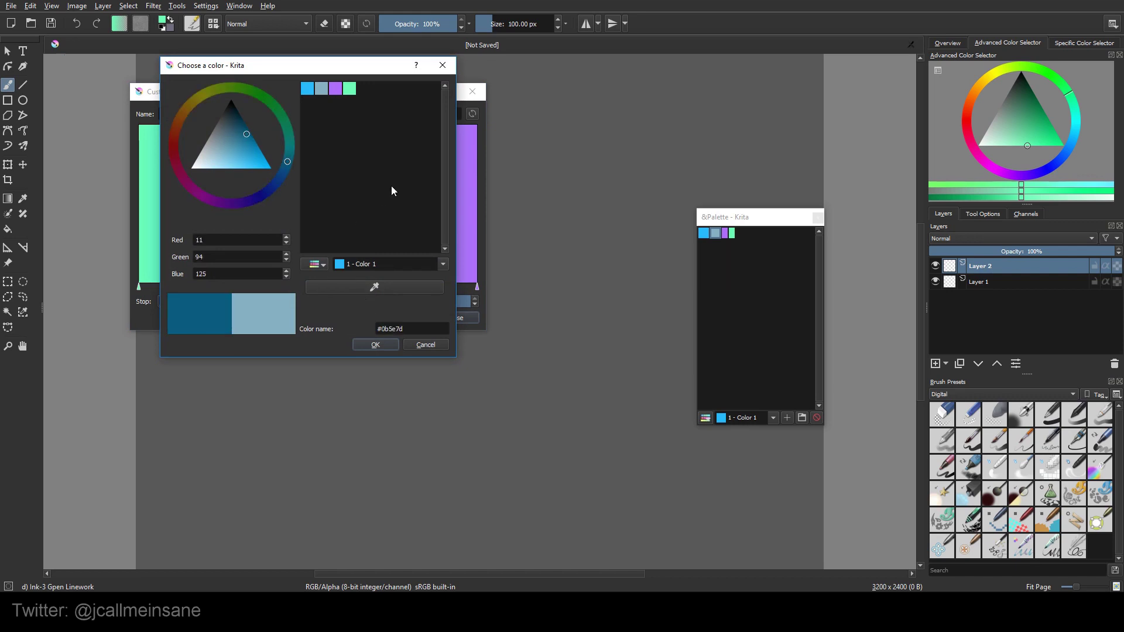
left_click(262, 301)
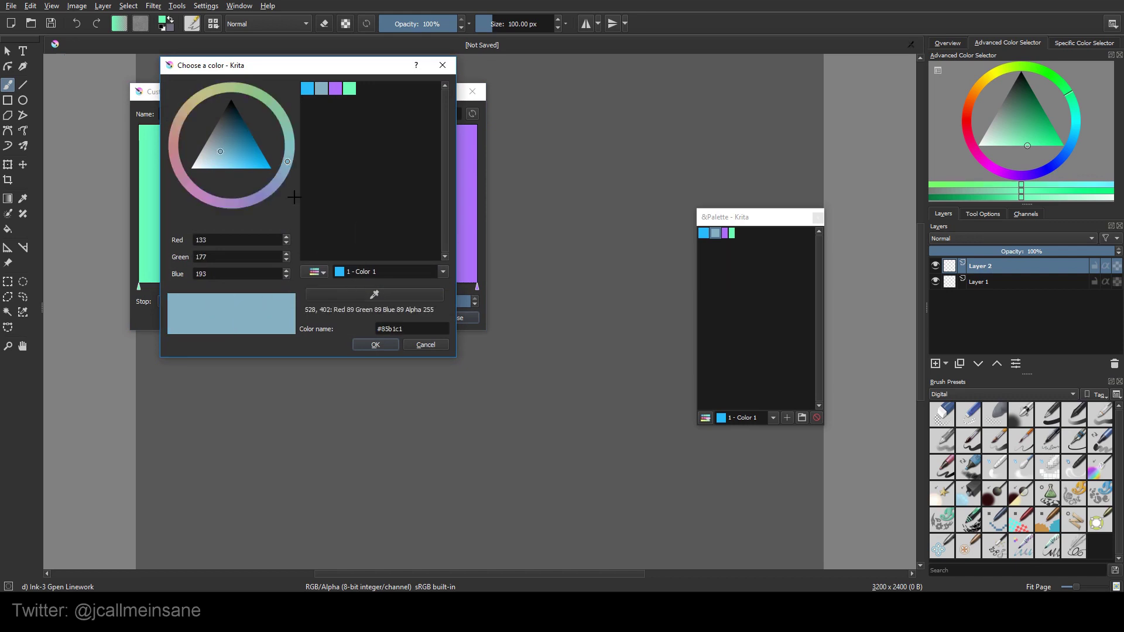
left_click_drag(236, 147, 291, 165)
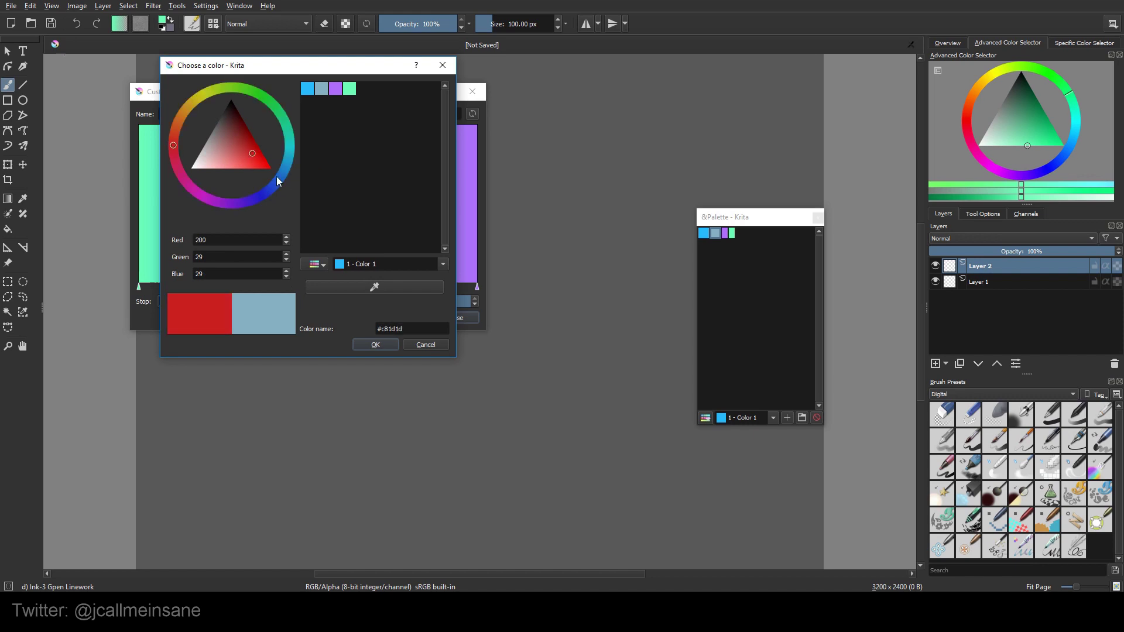
left_click(286, 169)
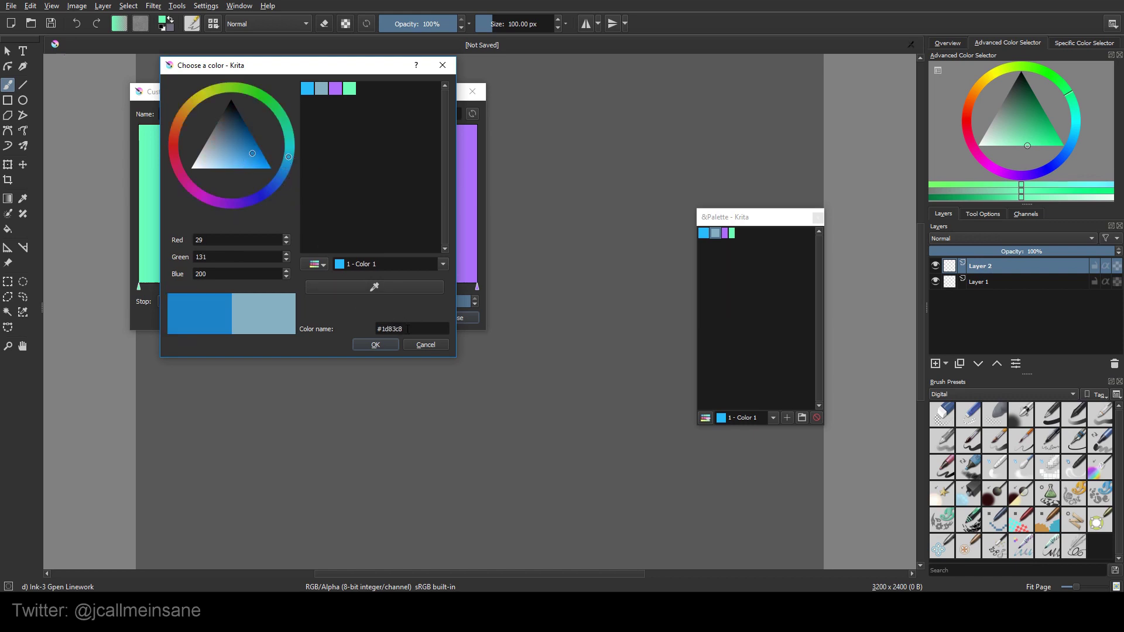
- Copy the hex code #1d83c8, confirm the colour, and close the gradient editor
left_click_drag(404, 329, 377, 326)
right_click(410, 332)
left_click(417, 376)
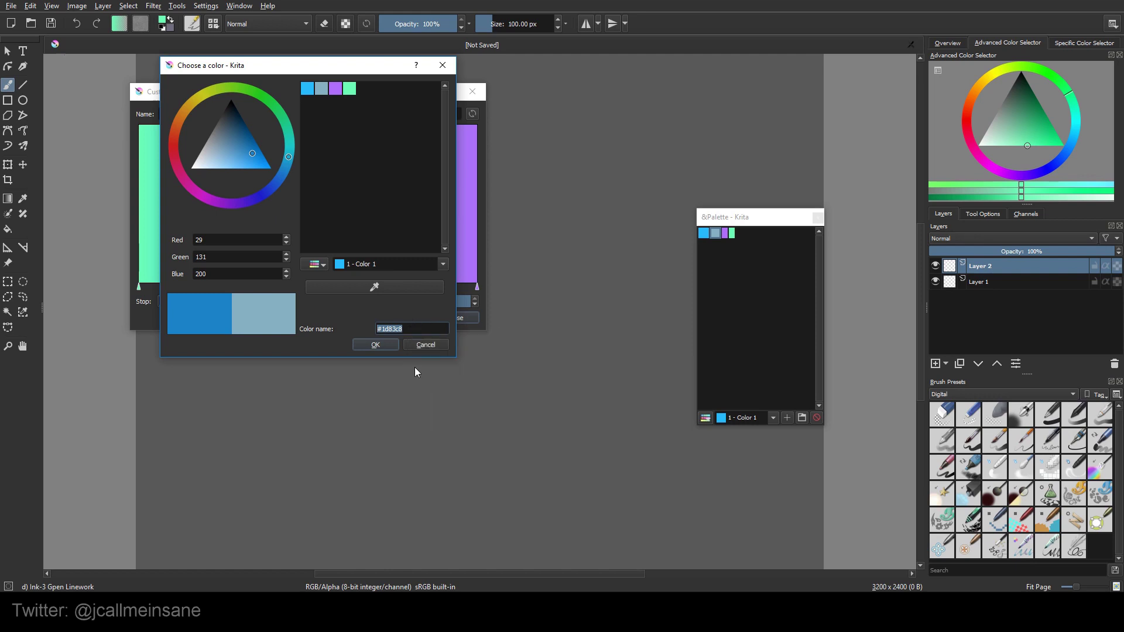
left_click(381, 349)
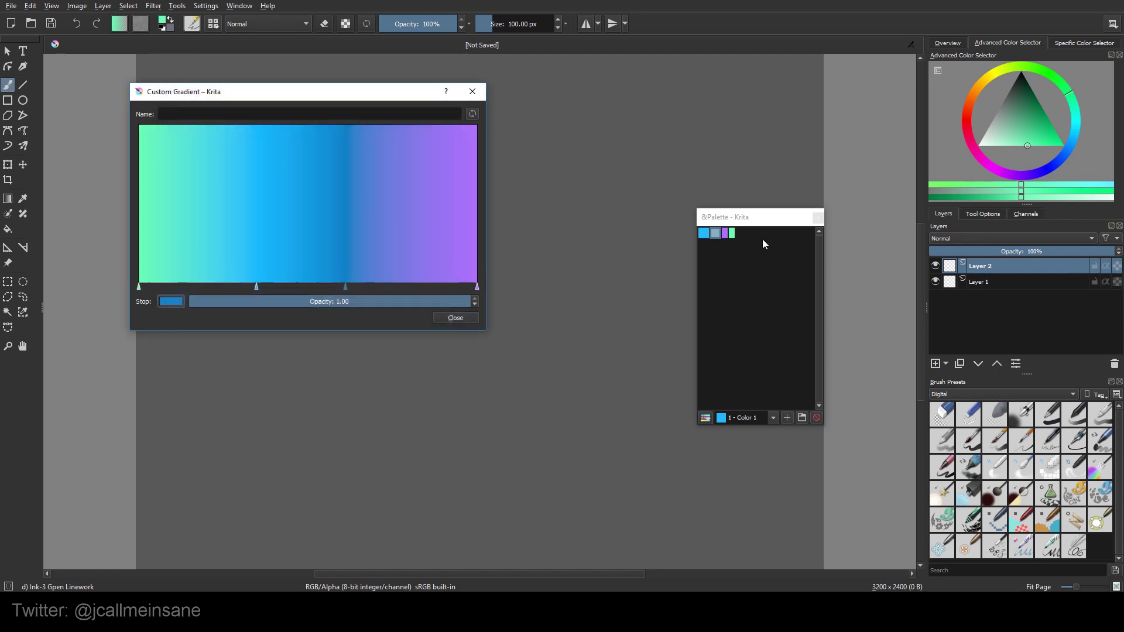
left_click(463, 317)
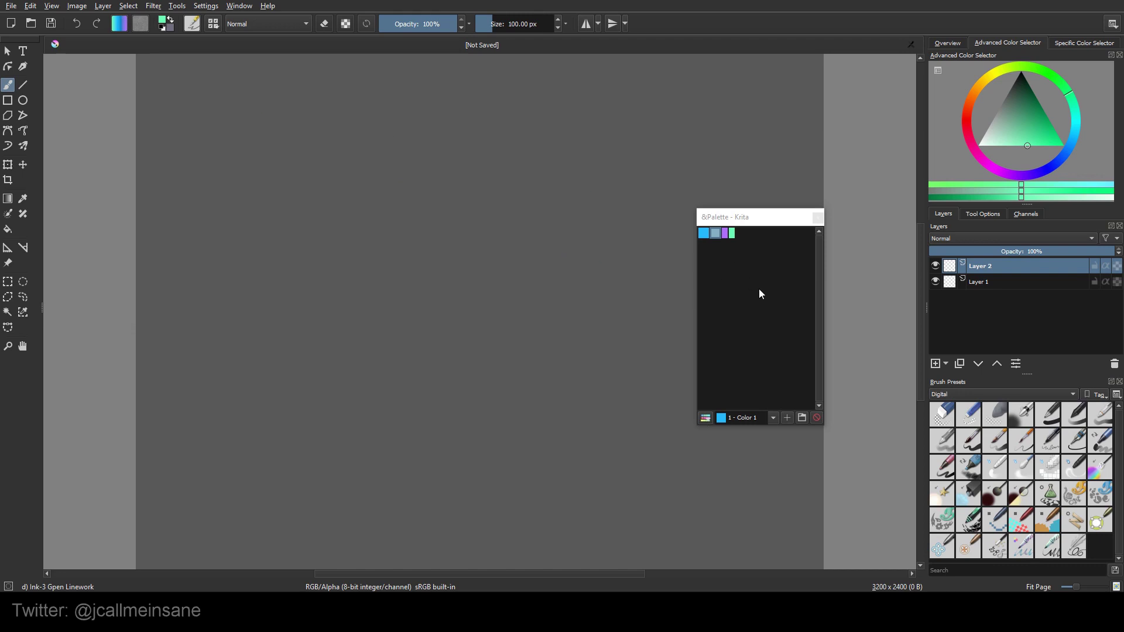
- Add a new palette swatch by pasting the hex code #1d83c8
left_click(787, 418)
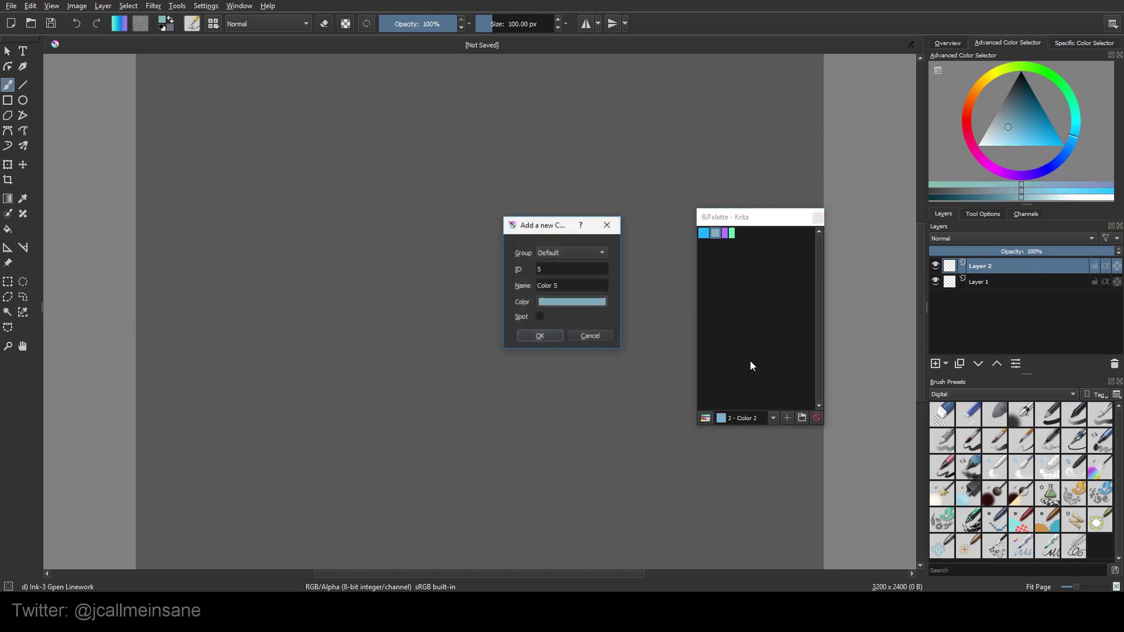
left_click(587, 307)
left_click(696, 141)
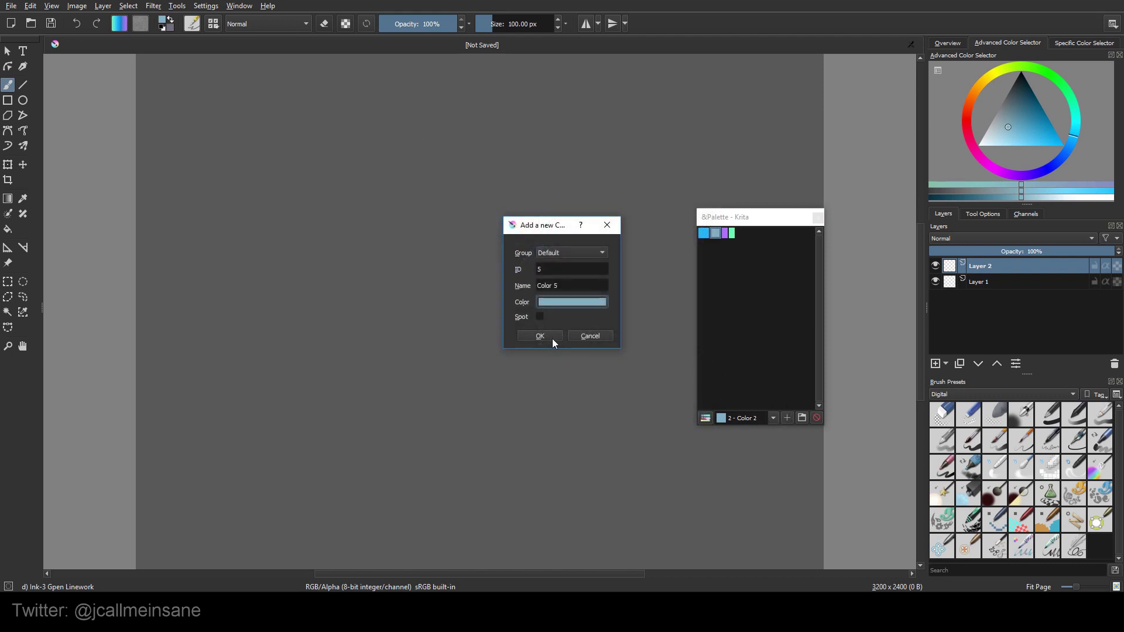
left_click(580, 305)
left_click_drag(584, 148, 398, 140)
triple_click(500, 401)
key("ctrl+v")
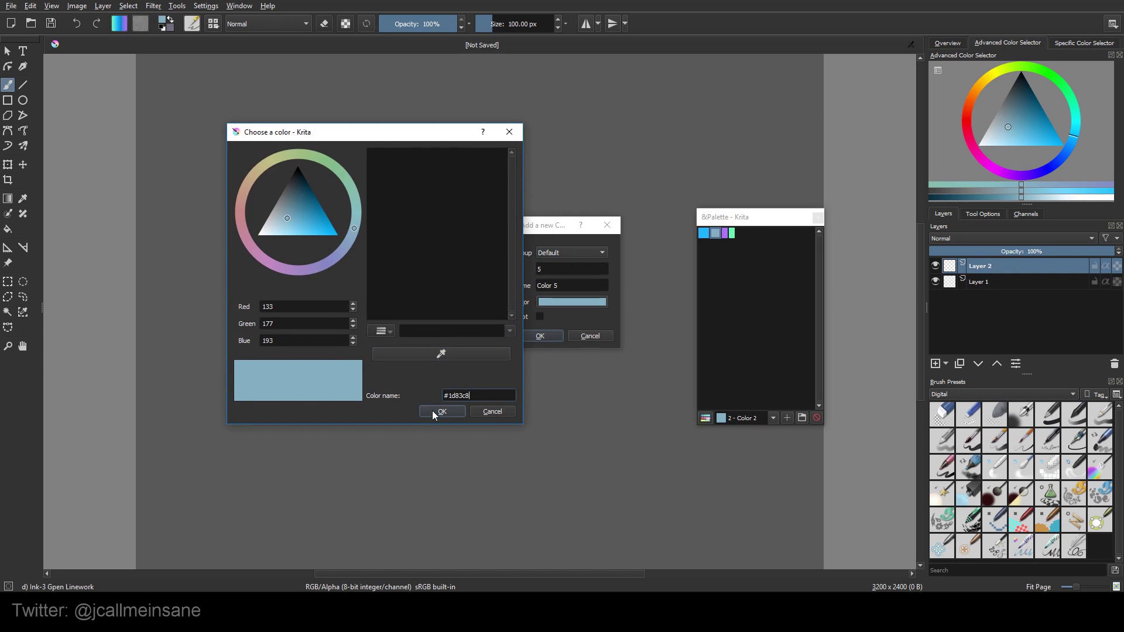
left_click(440, 411)
key("Return")
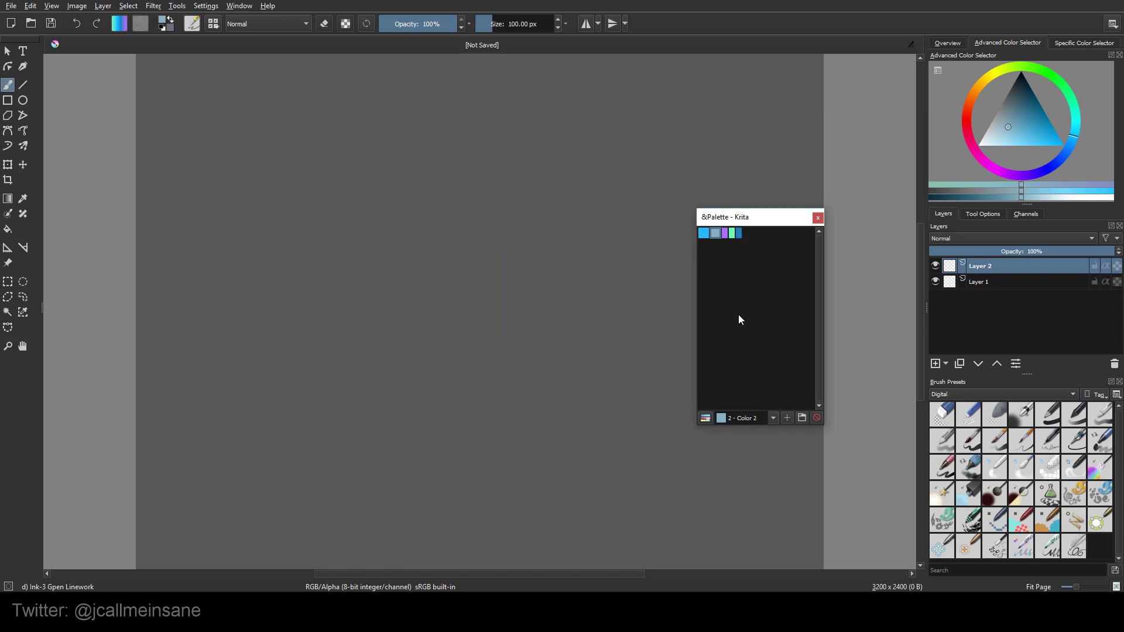
left_click(119, 23)
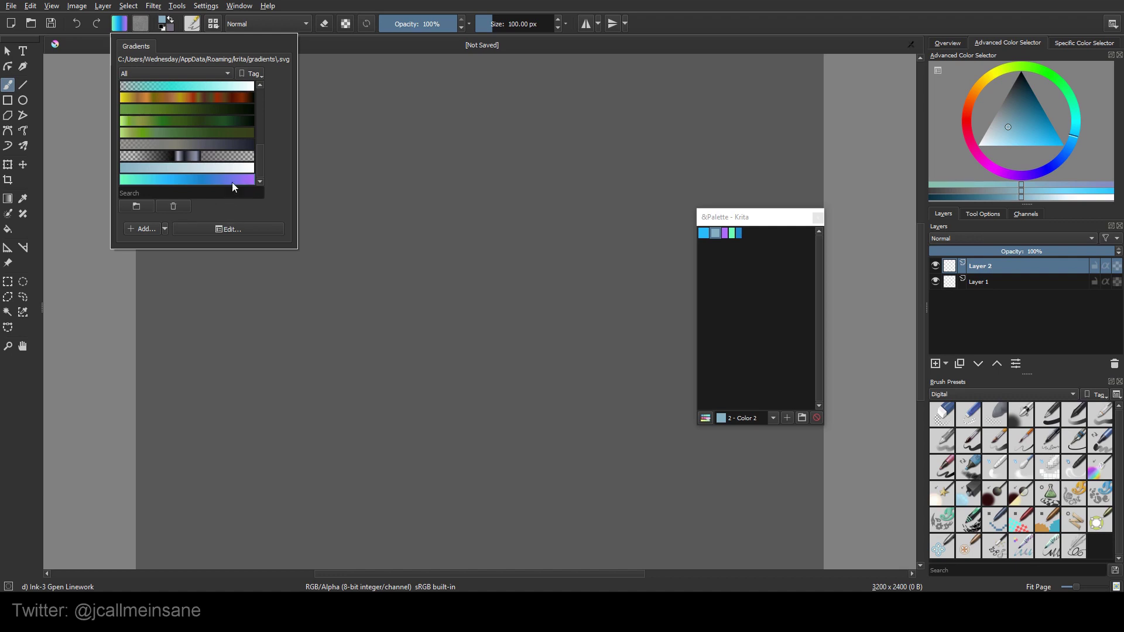
- Edit the new gradient, inserting a bright green #28cf4a stop near its left end
left_click(230, 226)
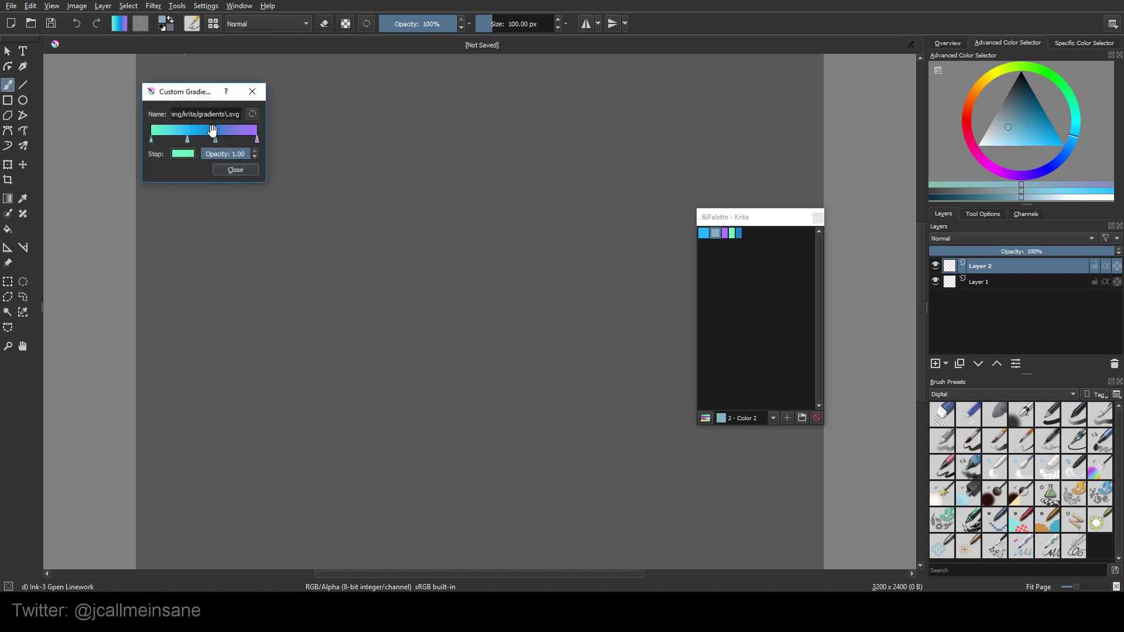
left_click_drag(266, 181, 584, 393)
left_click_drag(324, 349, 247, 347)
left_click(188, 364)
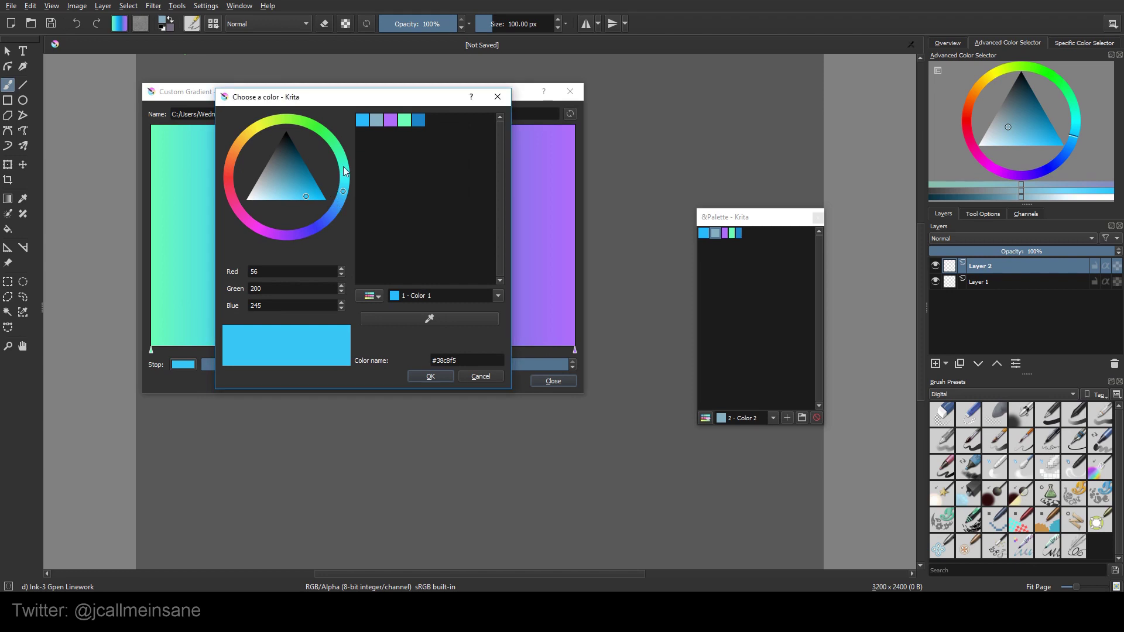
left_click_drag(344, 170, 314, 129)
left_click(290, 178)
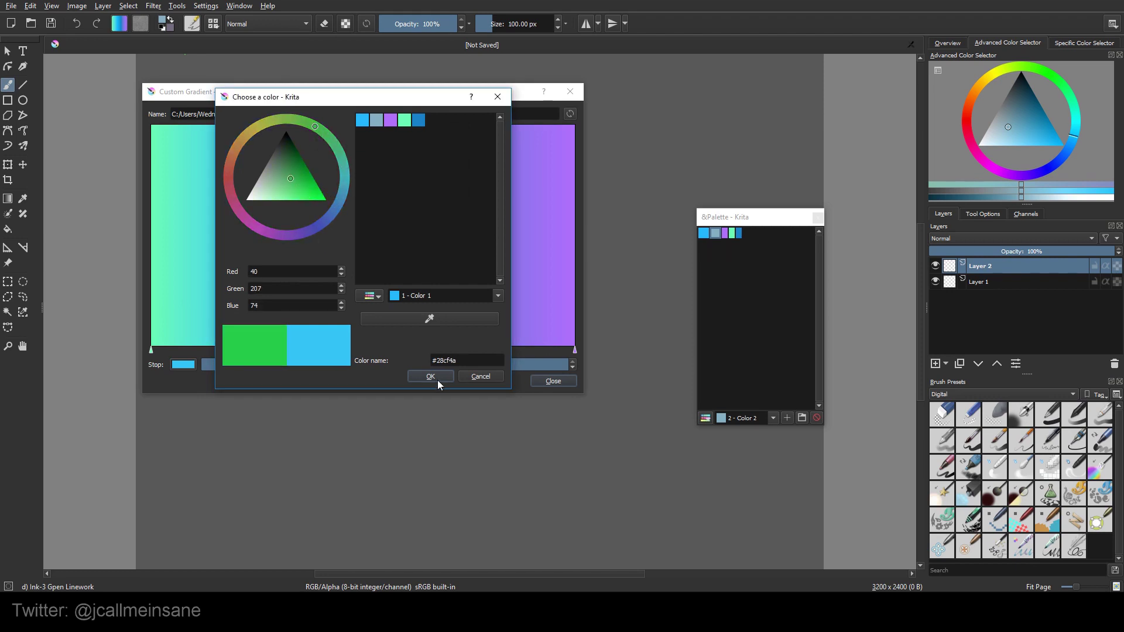
left_click(440, 378)
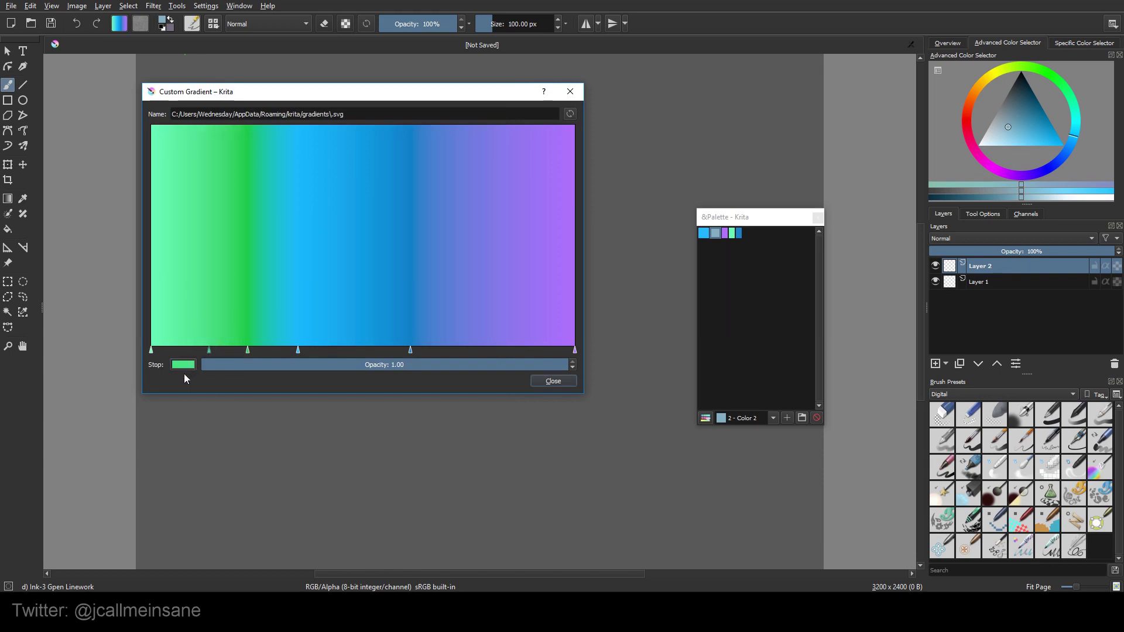
left_click(541, 382)
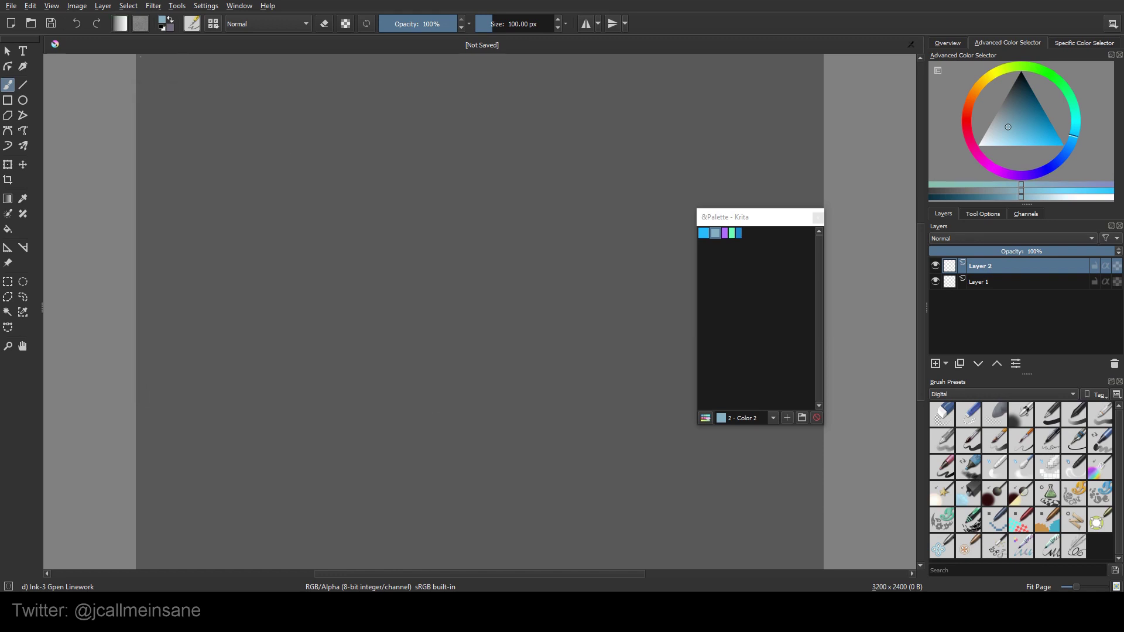
- Create a new segmented gradient and split its black-to-white segment in two, selecting the left part
left_click(120, 23)
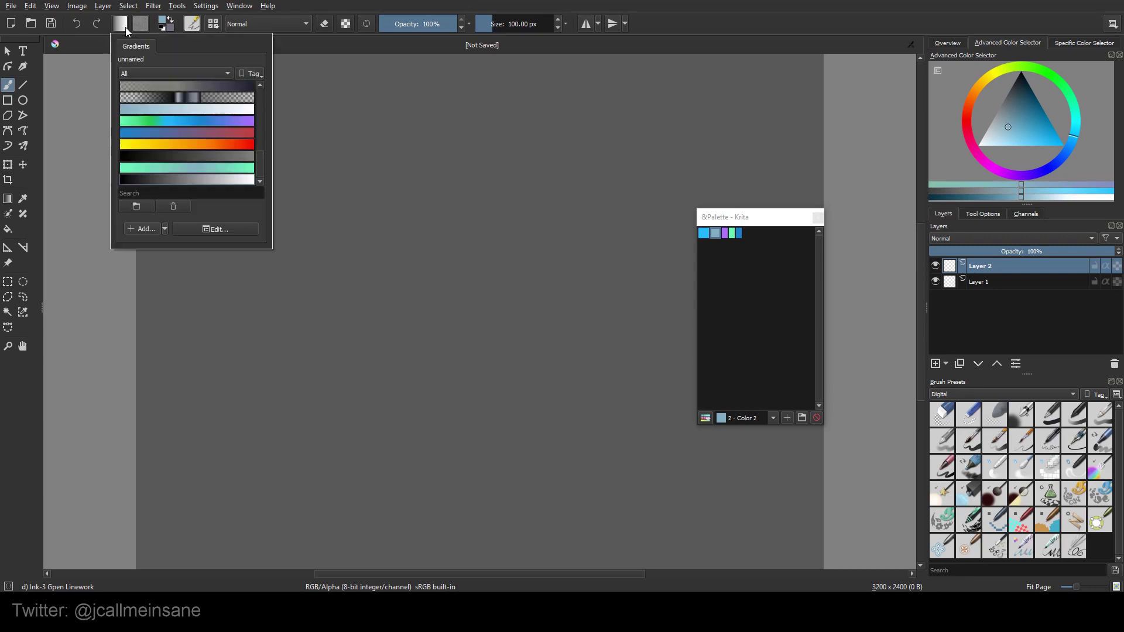
left_click(163, 232)
left_click(164, 251)
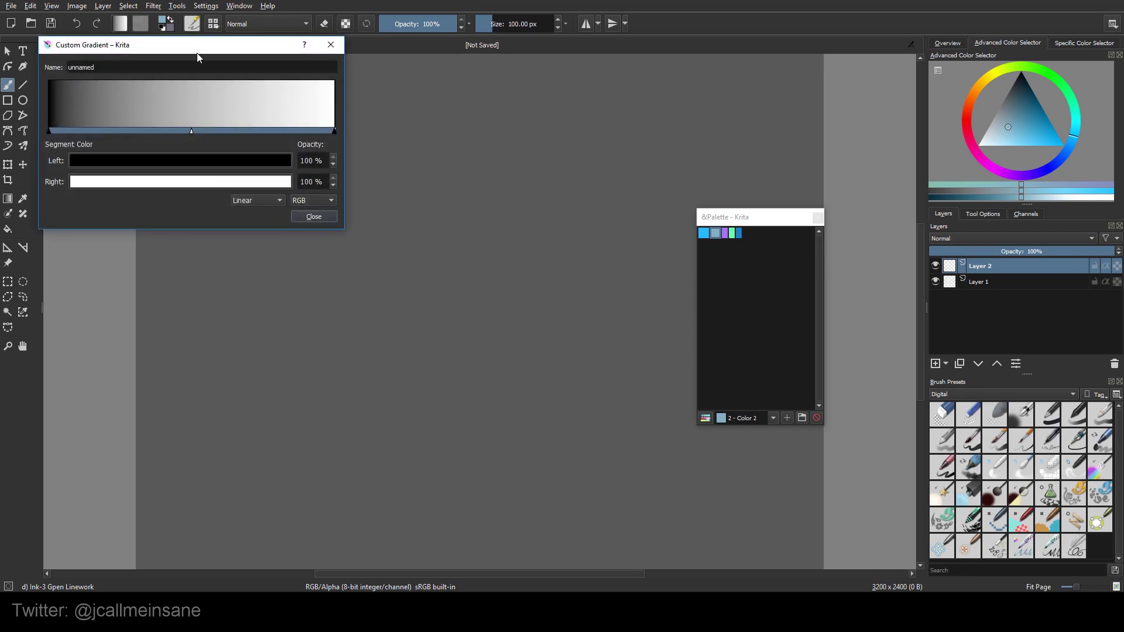
left_click_drag(198, 51, 301, 217)
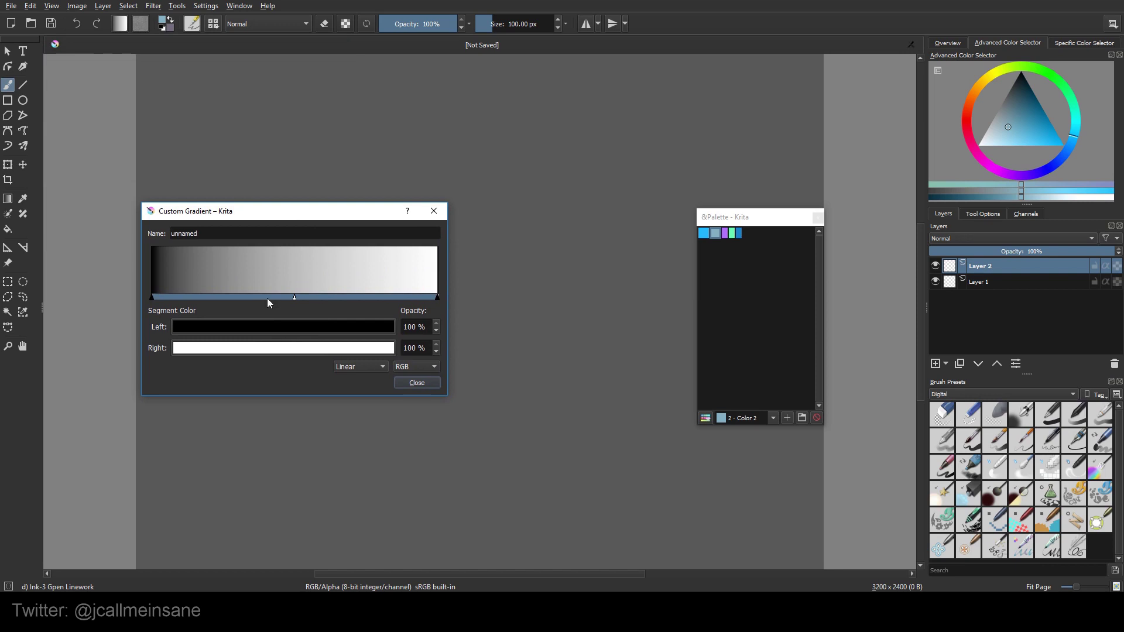
mouse_move(296, 297)
left_mouse_down()
mouse_move(250, 298)
mouse_move(284, 298)
left_mouse_up()
right_click(336, 296)
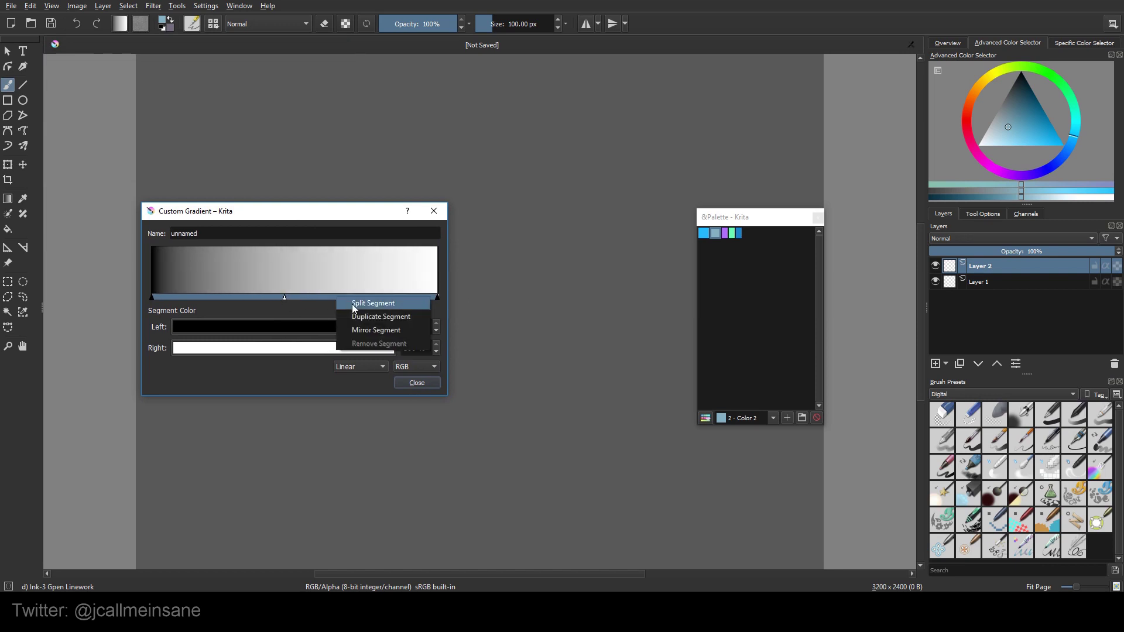
left_click(350, 302)
left_click(275, 297)
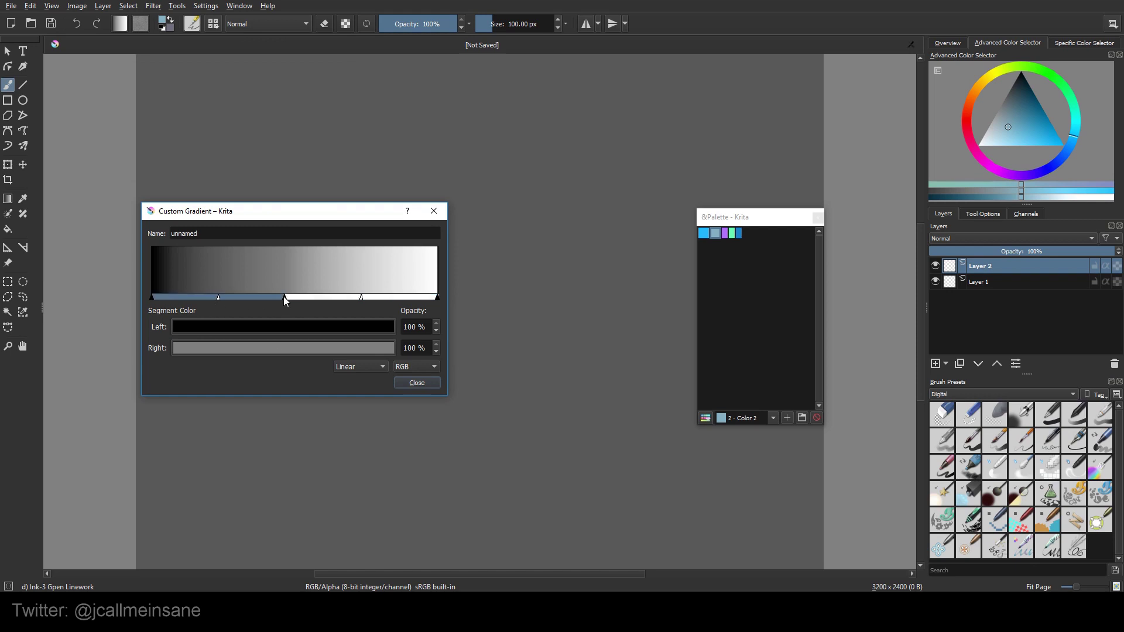
- Set the first segment's colours to blue then purple from the palette, and shift its midpoint left
left_click(283, 327)
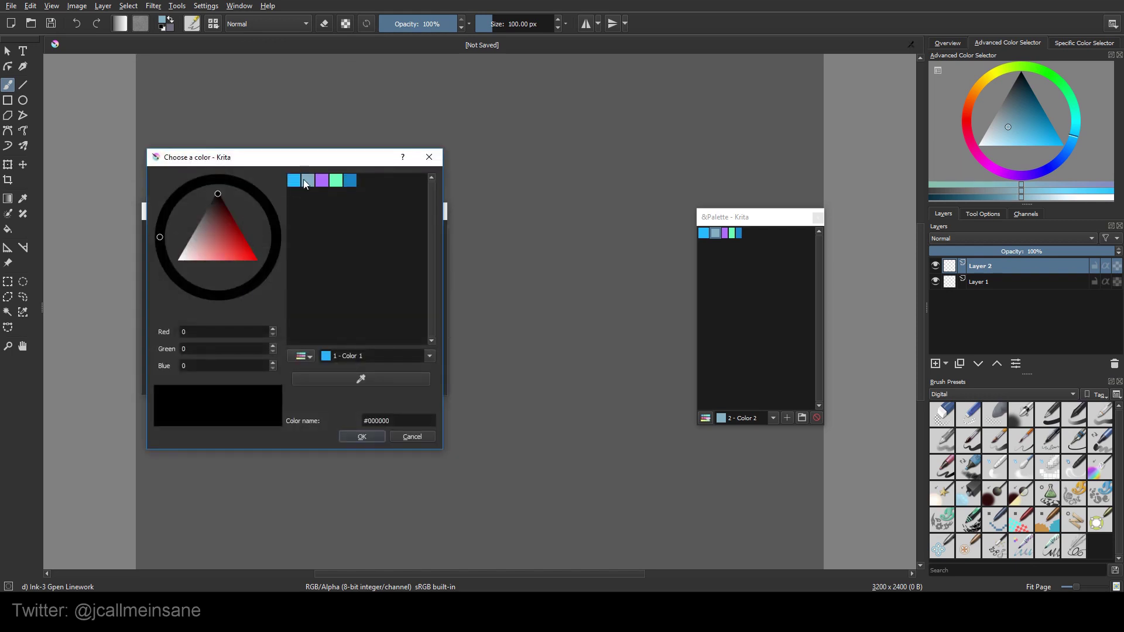
left_click(298, 181)
left_click(362, 437)
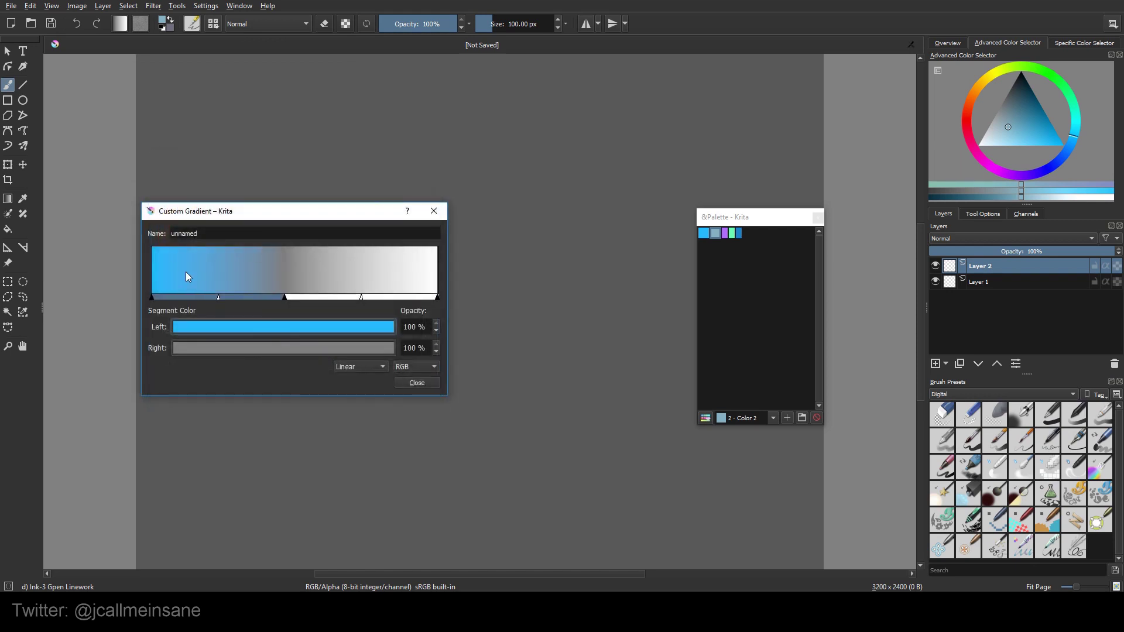
left_click(268, 347)
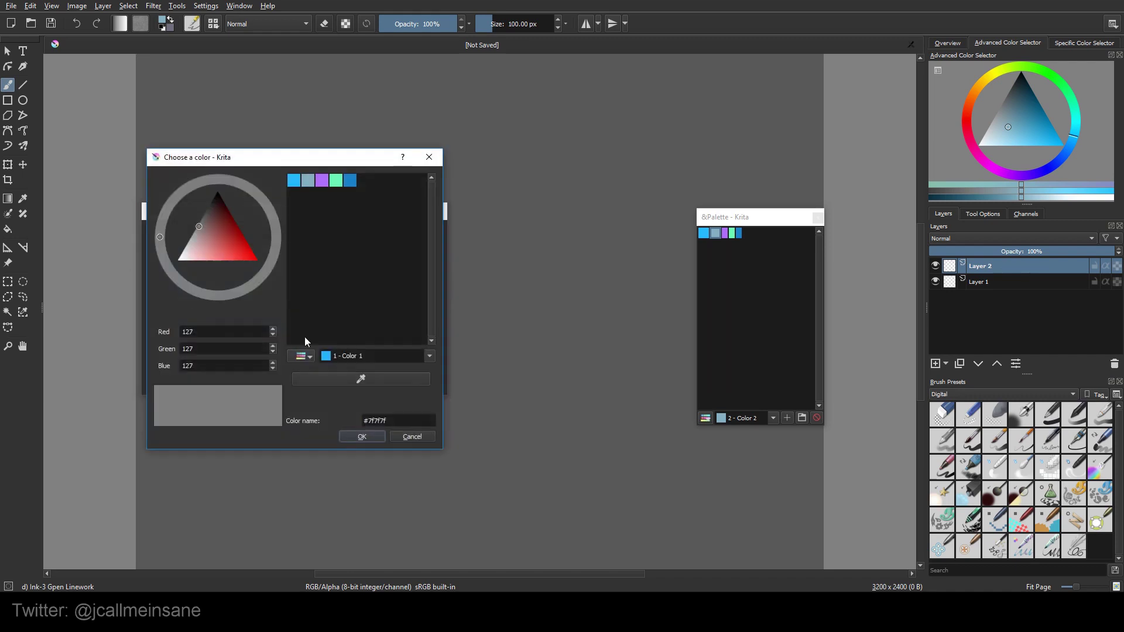
left_click(322, 179)
left_click(363, 436)
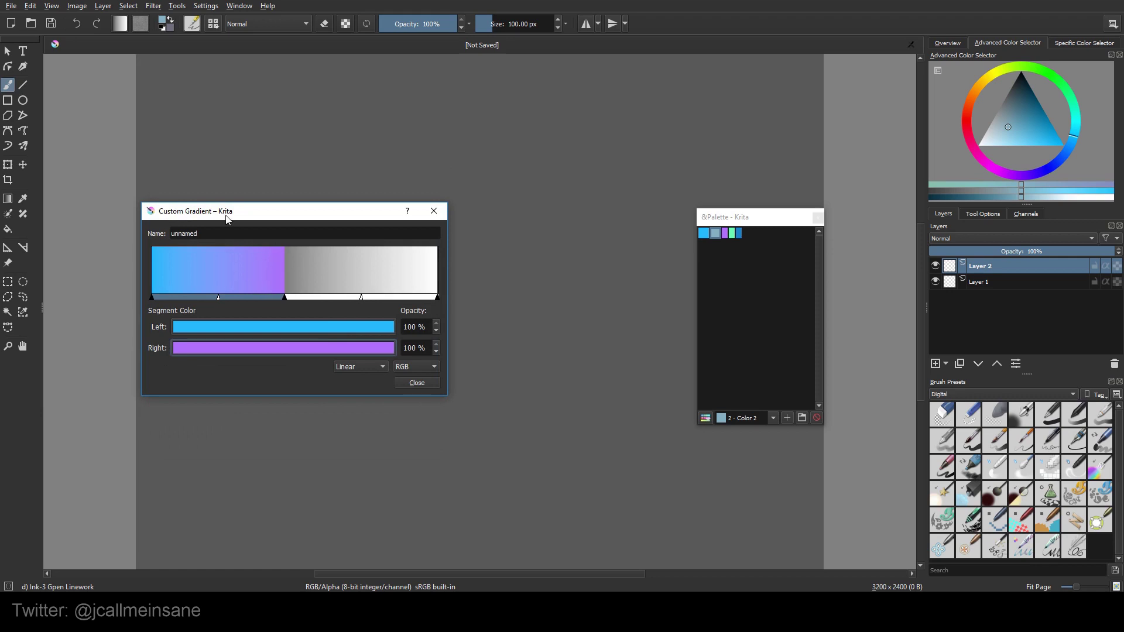
mouse_move(219, 298)
left_mouse_down()
mouse_move(250, 298)
mouse_move(204, 296)
left_mouse_up()
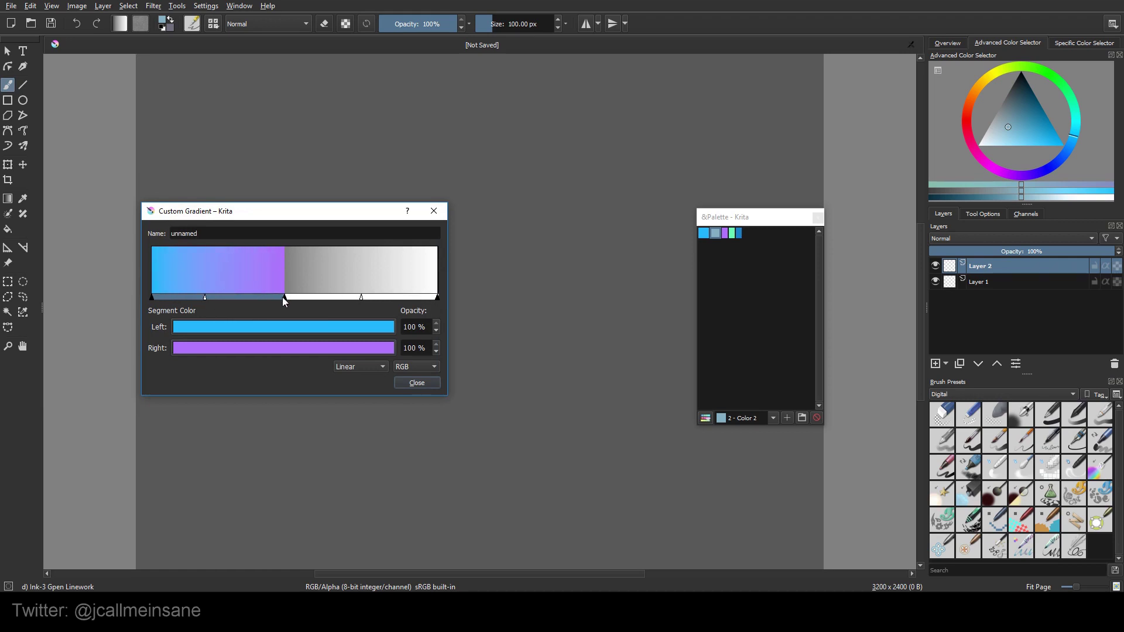
- Set the second segment's start colour to the mint green palette swatch
left_click(355, 297)
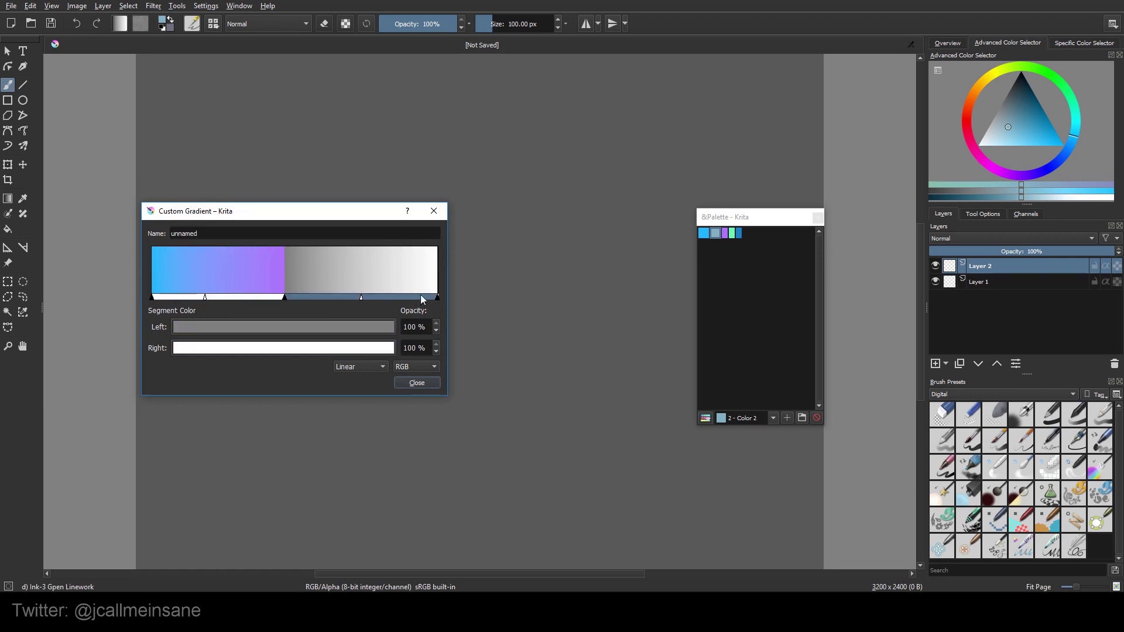
left_click(310, 328)
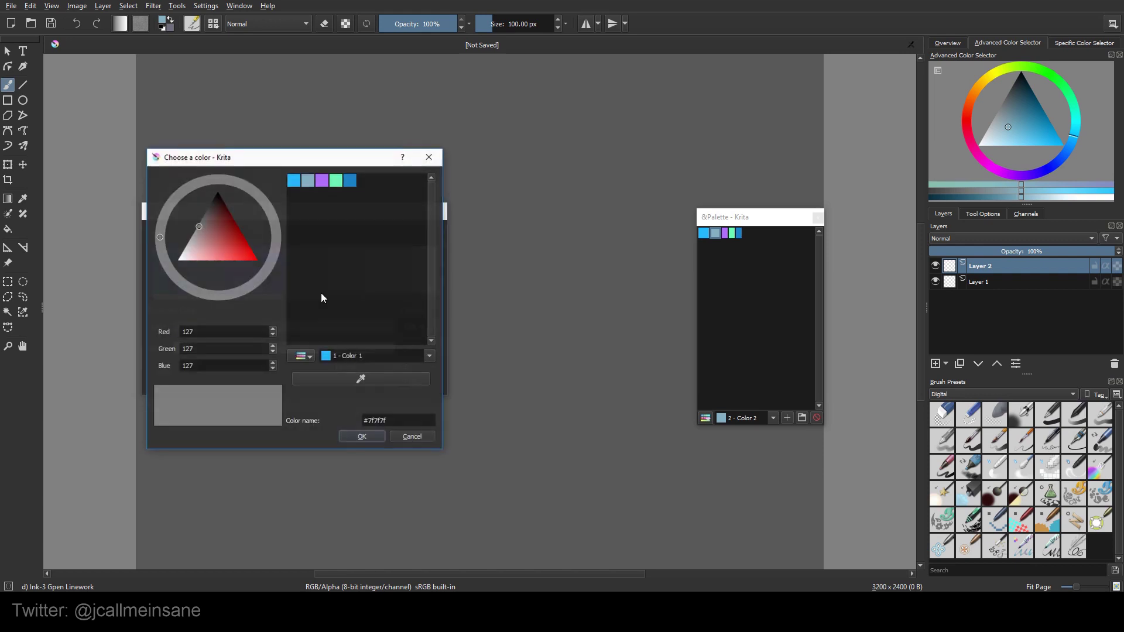
left_click(322, 181)
left_click(336, 181)
left_click(362, 436)
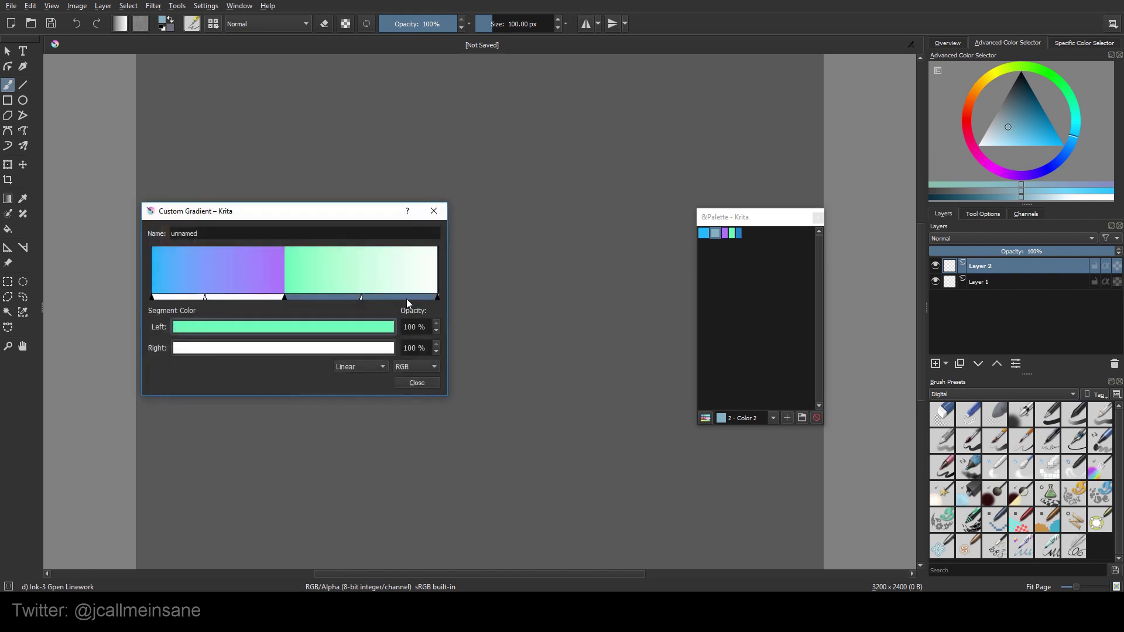
- Try darker blue, hex edits and sampled canvas grey as the end colour, then cancel to keep white
left_click(344, 348)
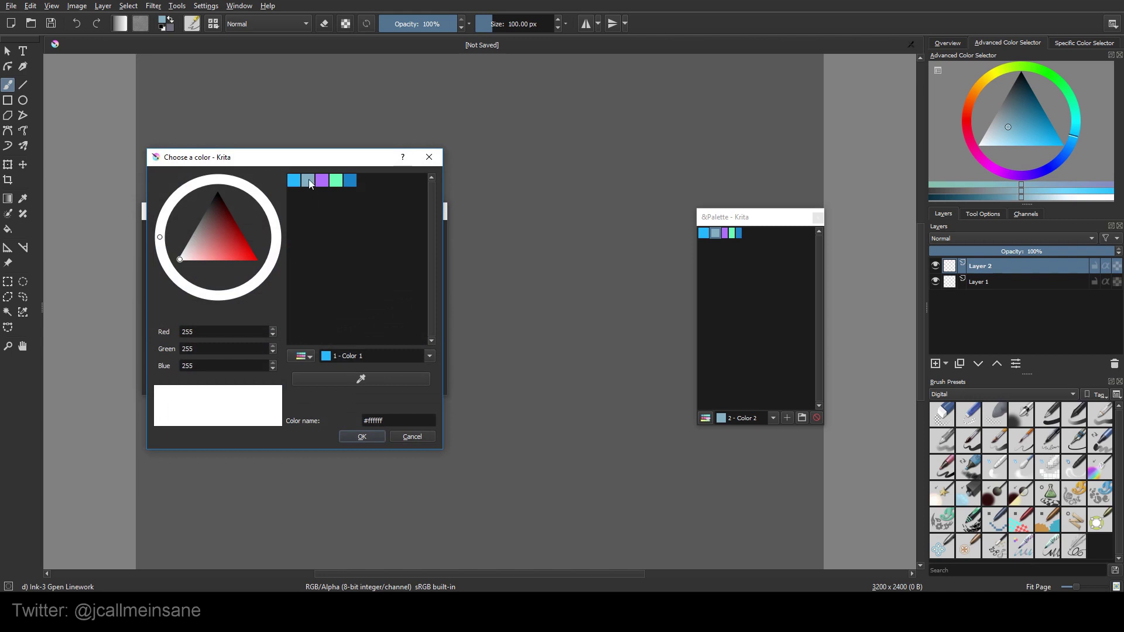
left_click(349, 181)
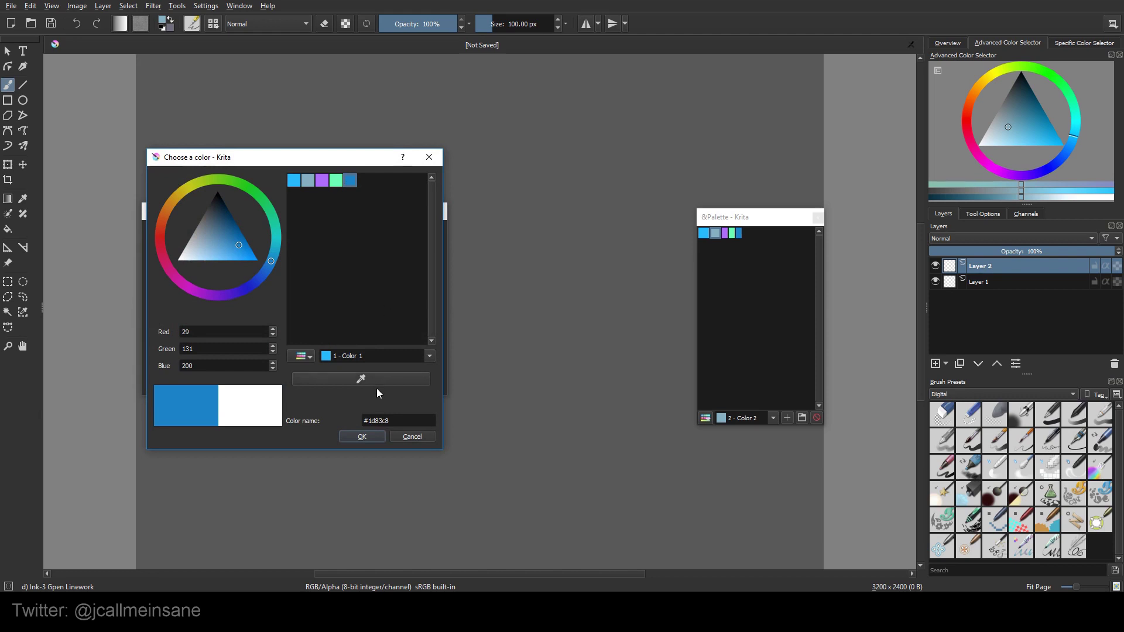
double_click(387, 420)
left_click_drag(390, 421, 371, 419)
left_click(401, 421)
left_click(215, 234)
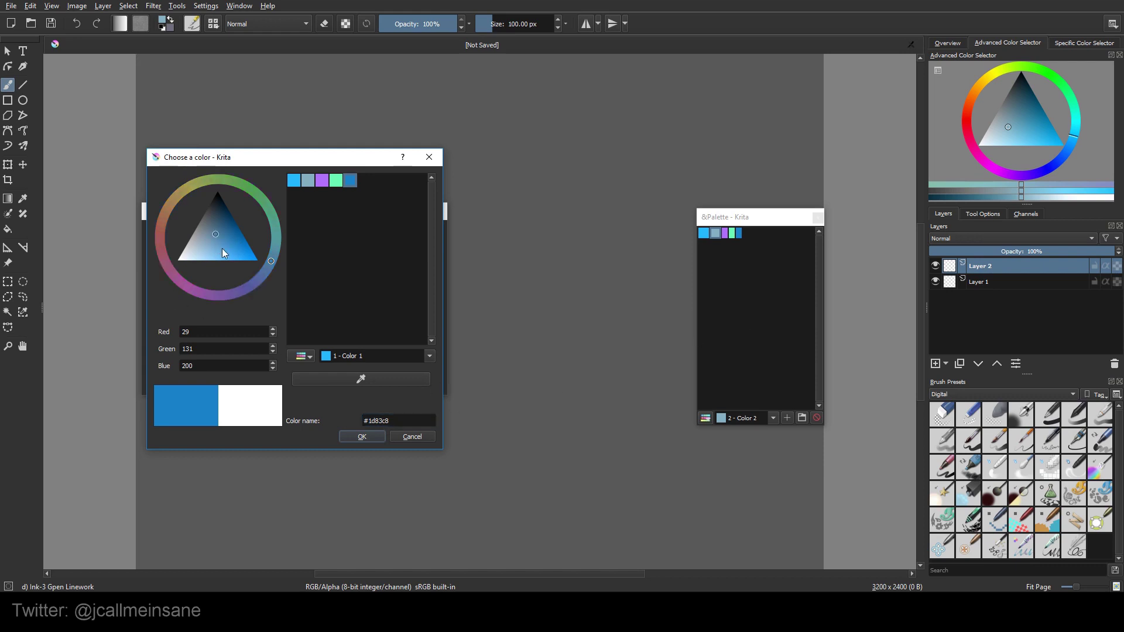
left_click(360, 378)
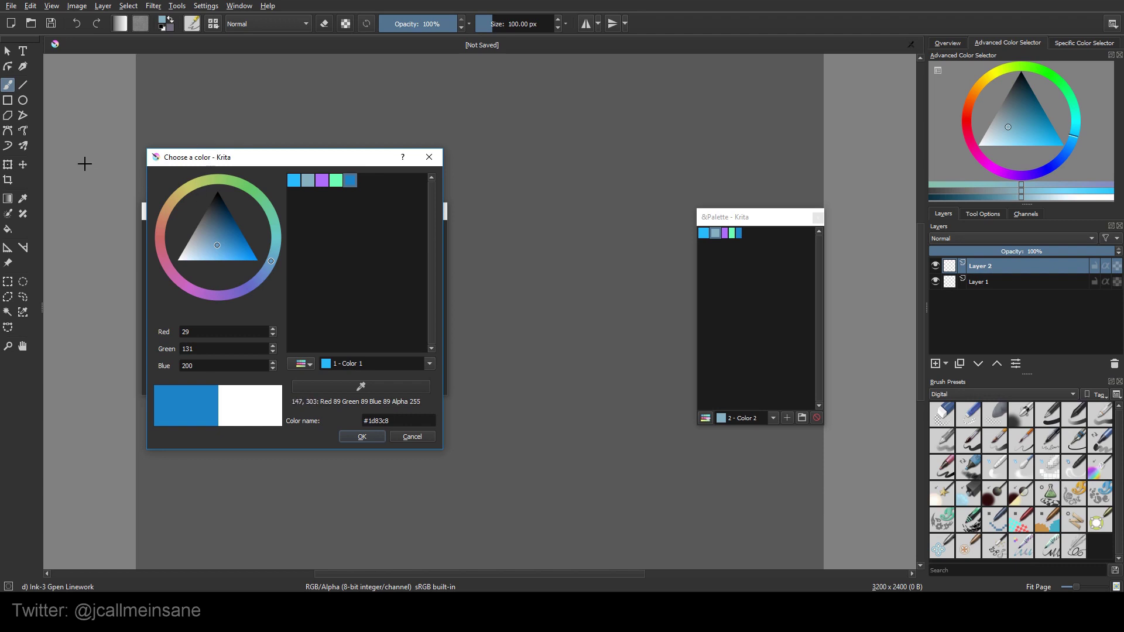
left_click(521, 322)
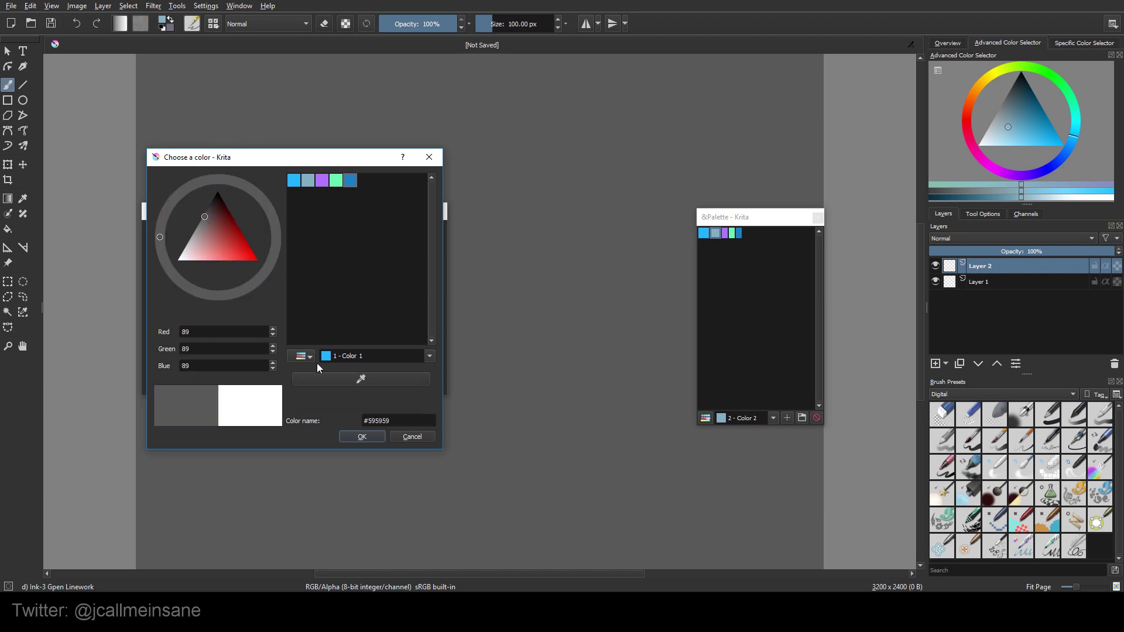
left_click(422, 434)
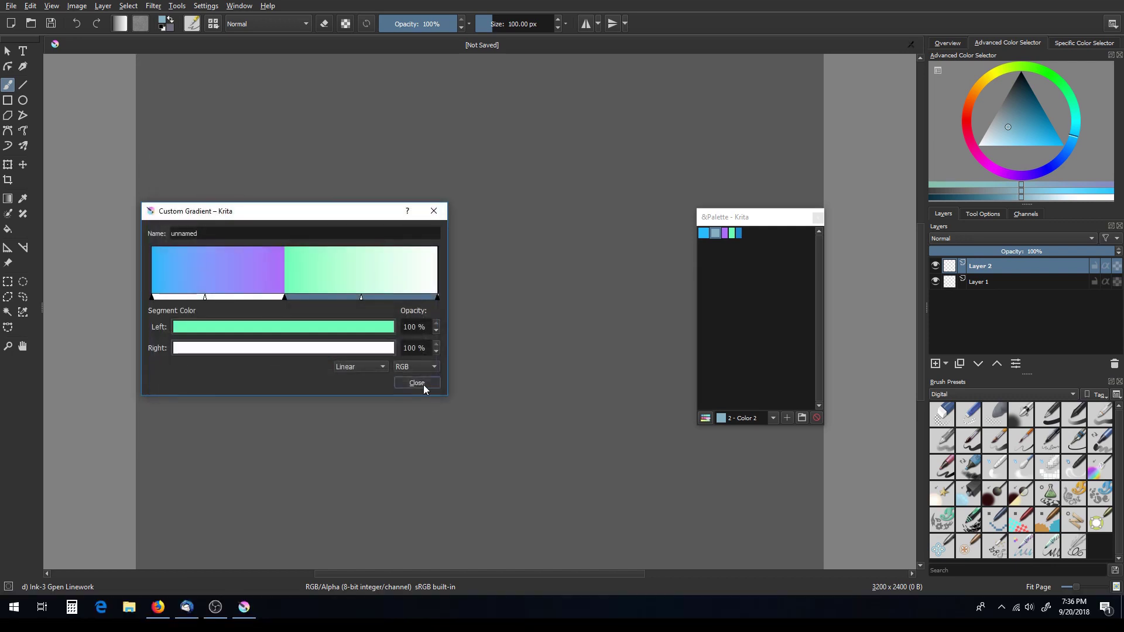
- Close the gradient editor and set the Ellipse tool to fill with Foreground Color
key("Escape")
left_click(1038, 133)
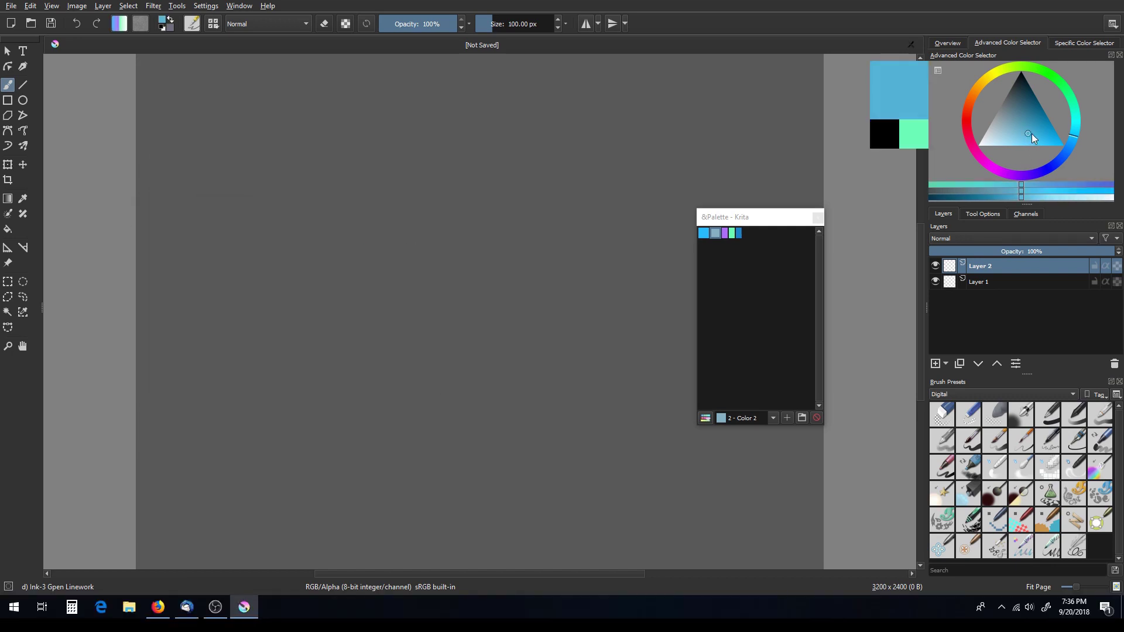
left_click(22, 100)
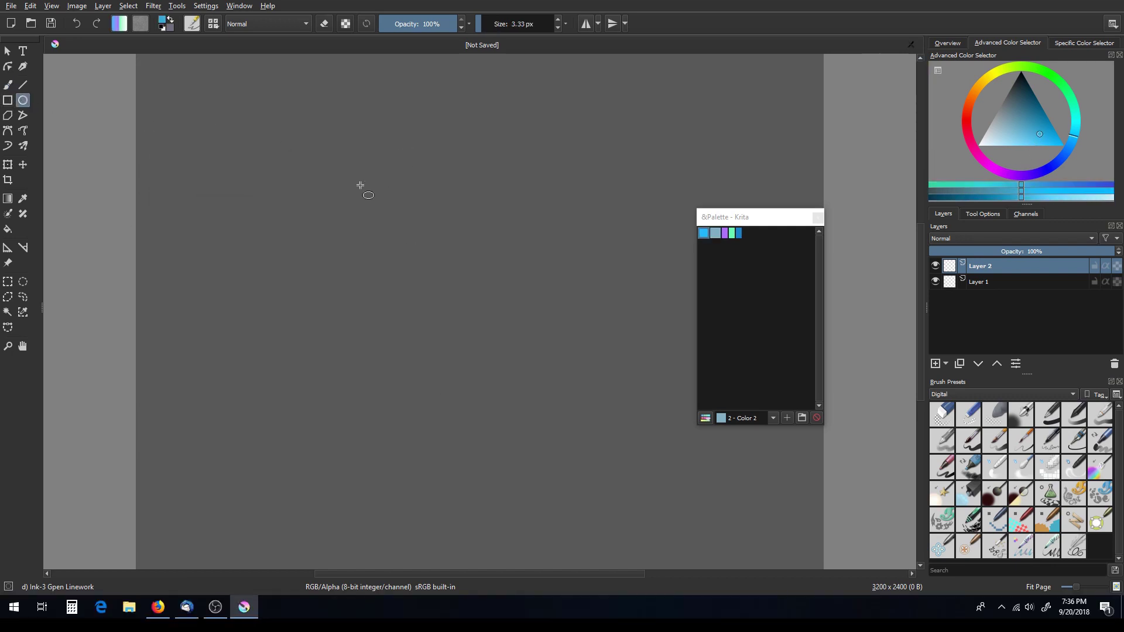
left_click(981, 214)
left_click(989, 248)
- Pick a light pink and draw a filled ellipse in the middle of the canvas
left_click_drag(1073, 125, 974, 151)
left_click(1019, 147)
left_click_drag(478, 204, 675, 373)
- Edit the gradient so its second segment ends in pink #ff86d0 sampled from the ellipse
left_click(120, 25)
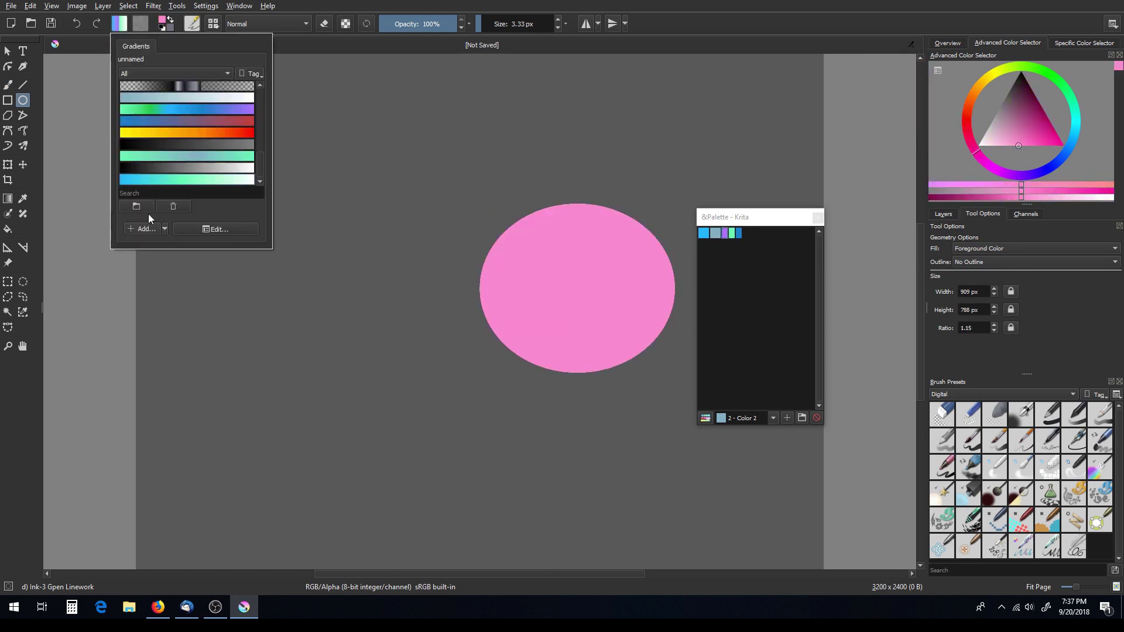
left_click(178, 230)
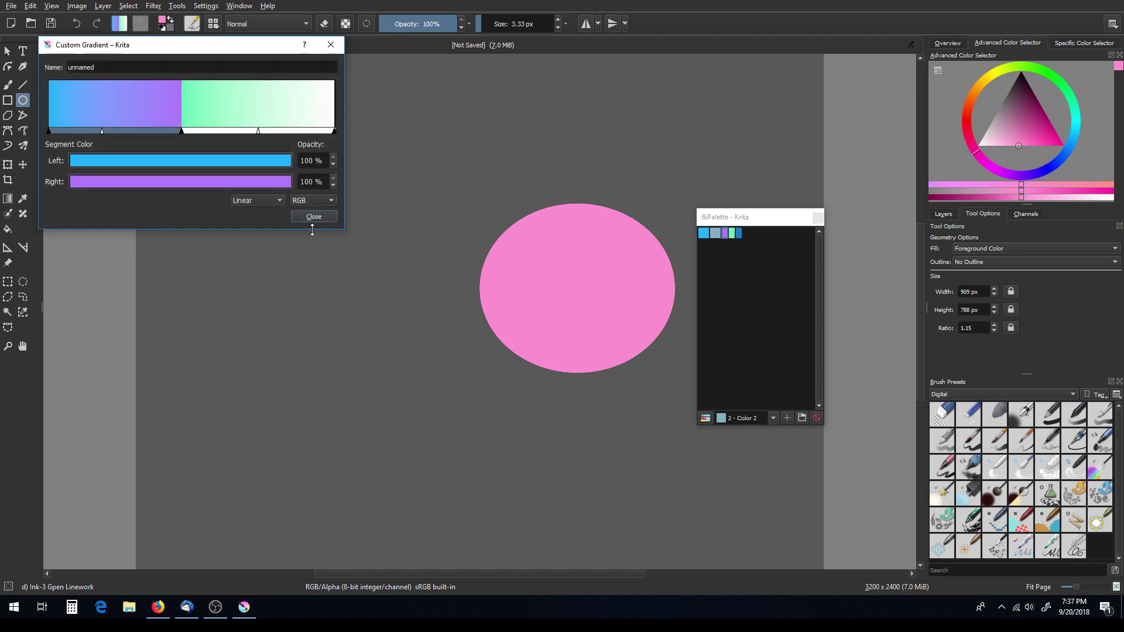
left_click(291, 128)
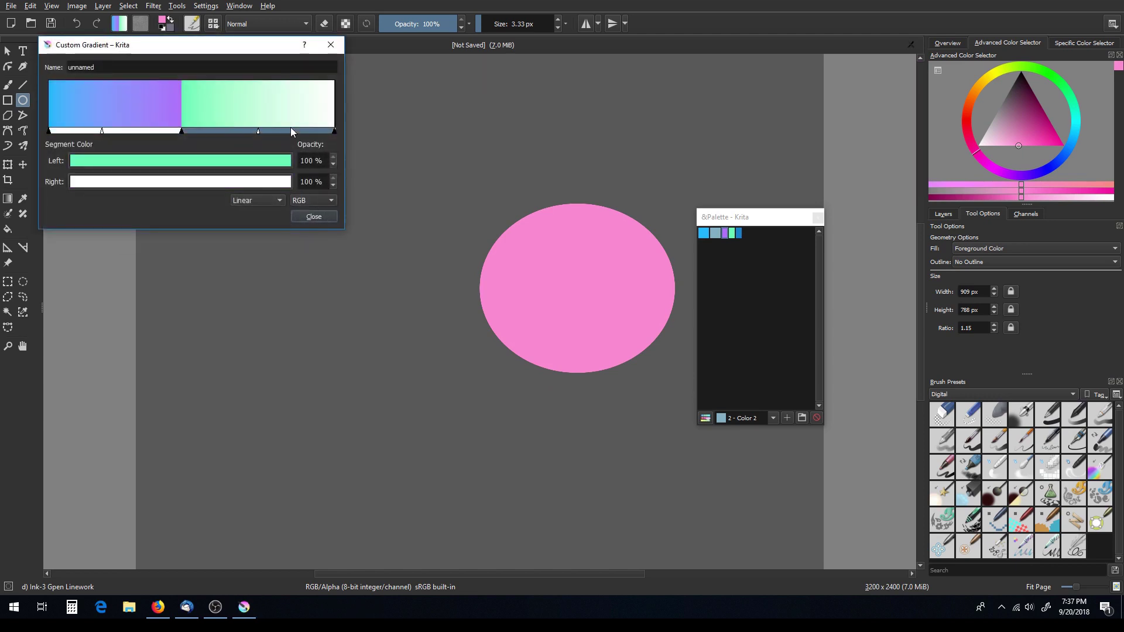
left_click(285, 181)
left_click(526, 291)
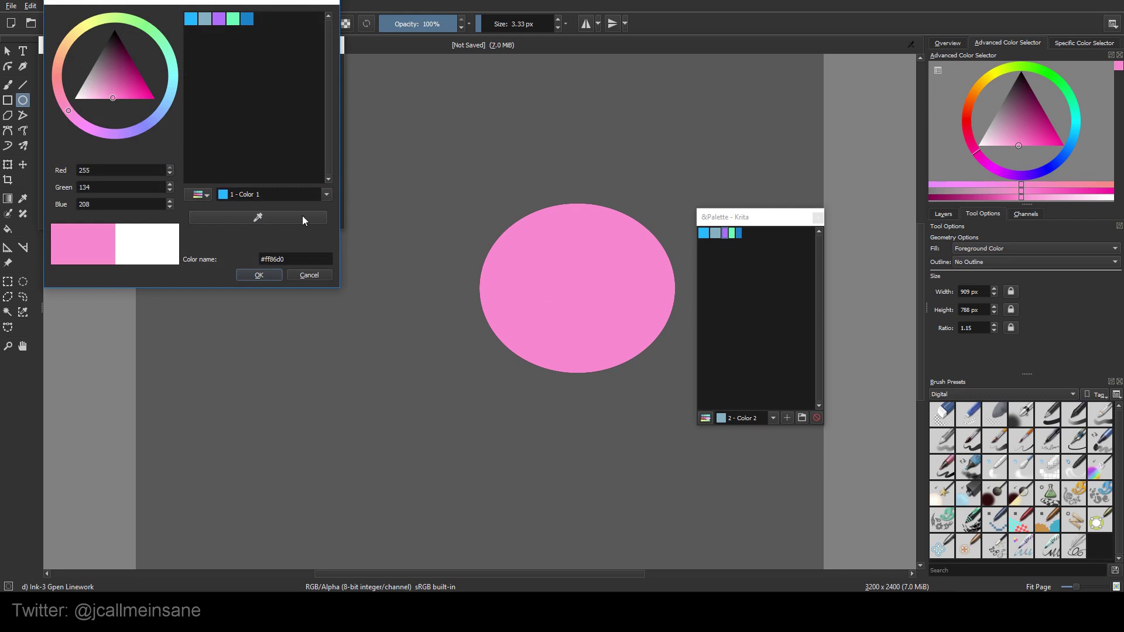
left_click(251, 275)
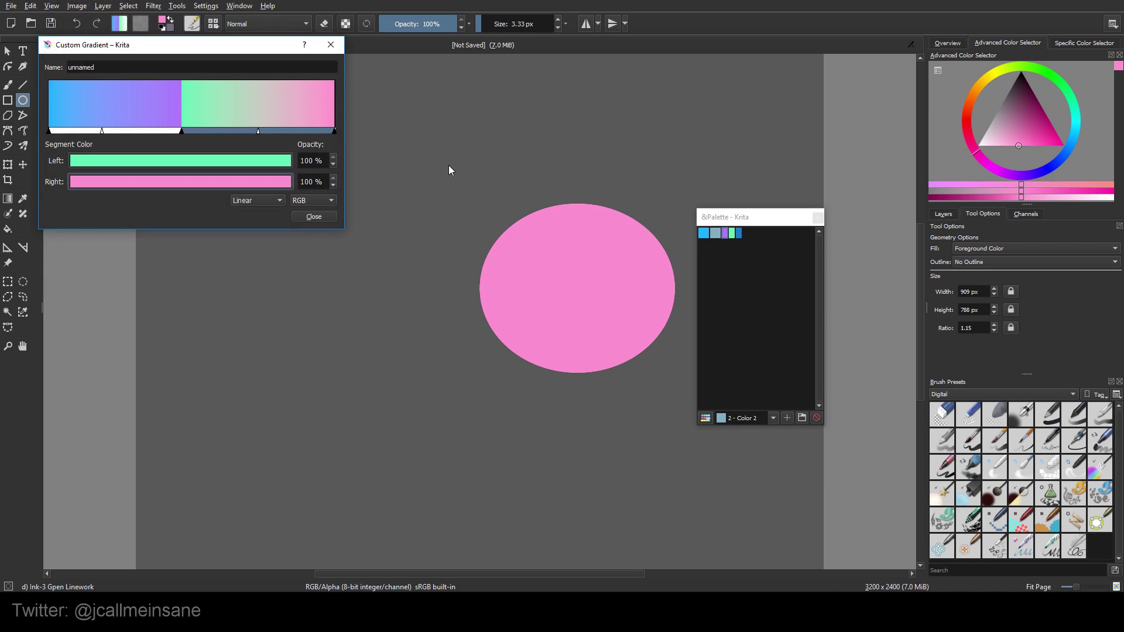
- Close the gradient editor and drag the floating Palette window up and left
left_click(313, 217)
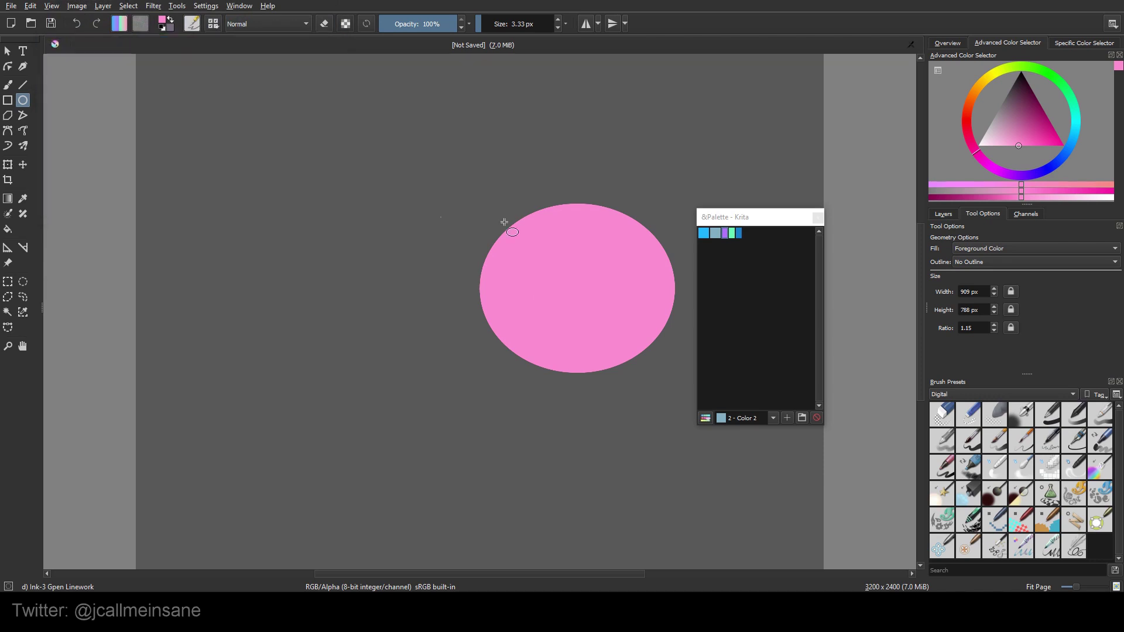
left_click_drag(746, 216, 765, 198)
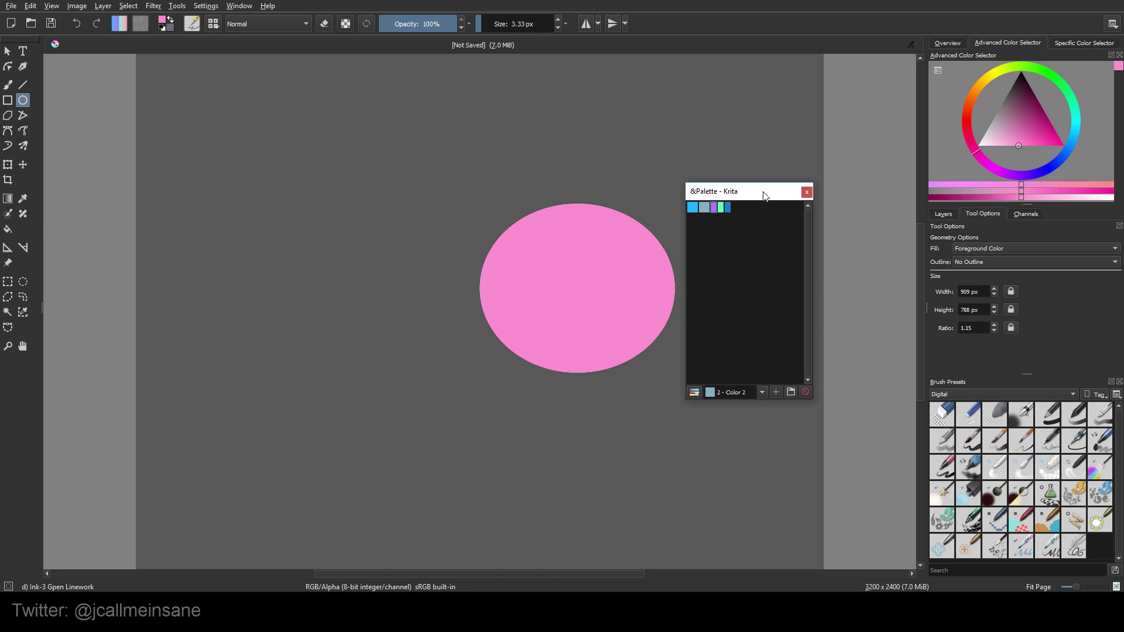